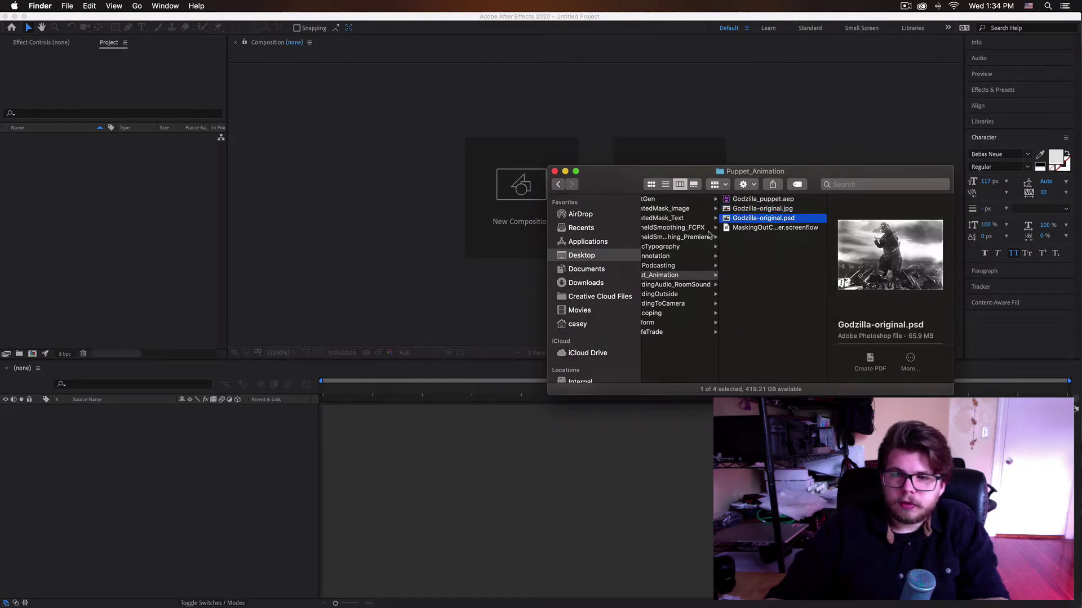
Step: Import Godzilla-original.psd as Composition - Retain Layer Sizes with editable layer styles, and open the resulting Godzilla-original composition
left_click_drag(705, 223, 84, 218)
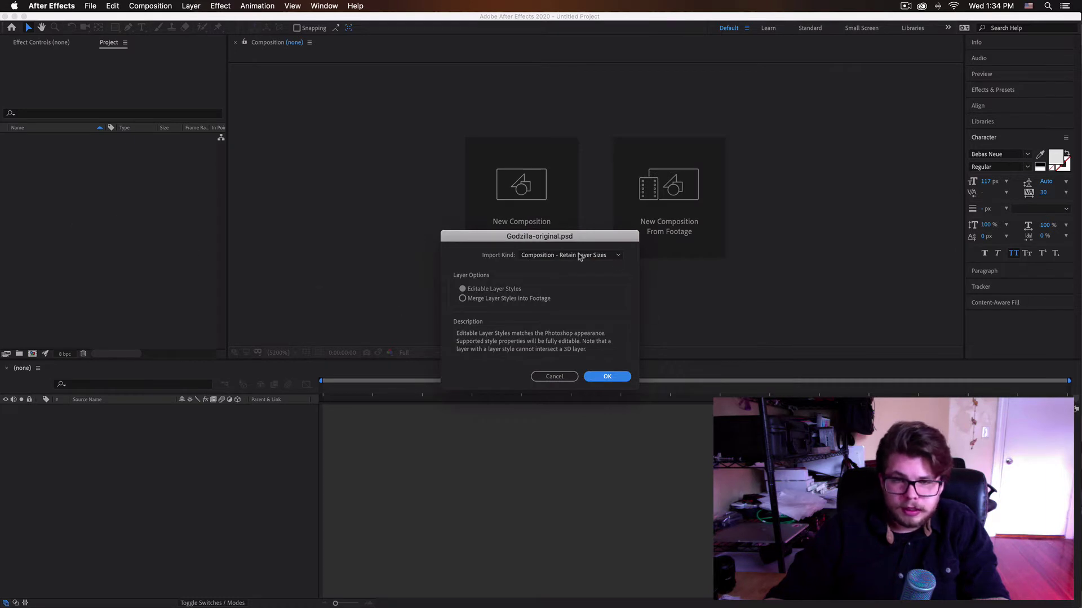
left_click(580, 256)
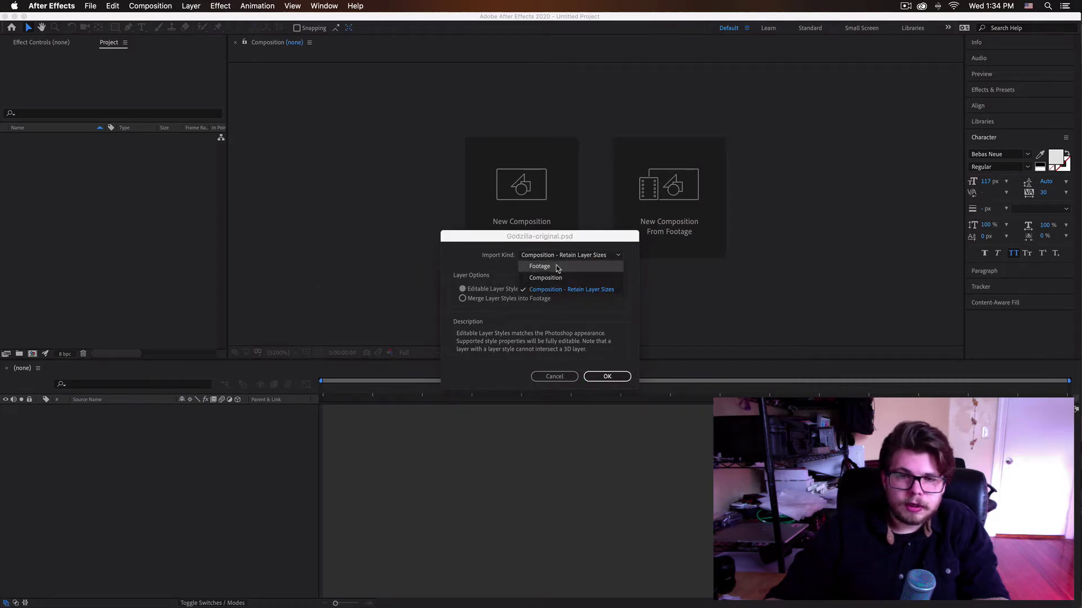
left_click(580, 291)
left_click(610, 375)
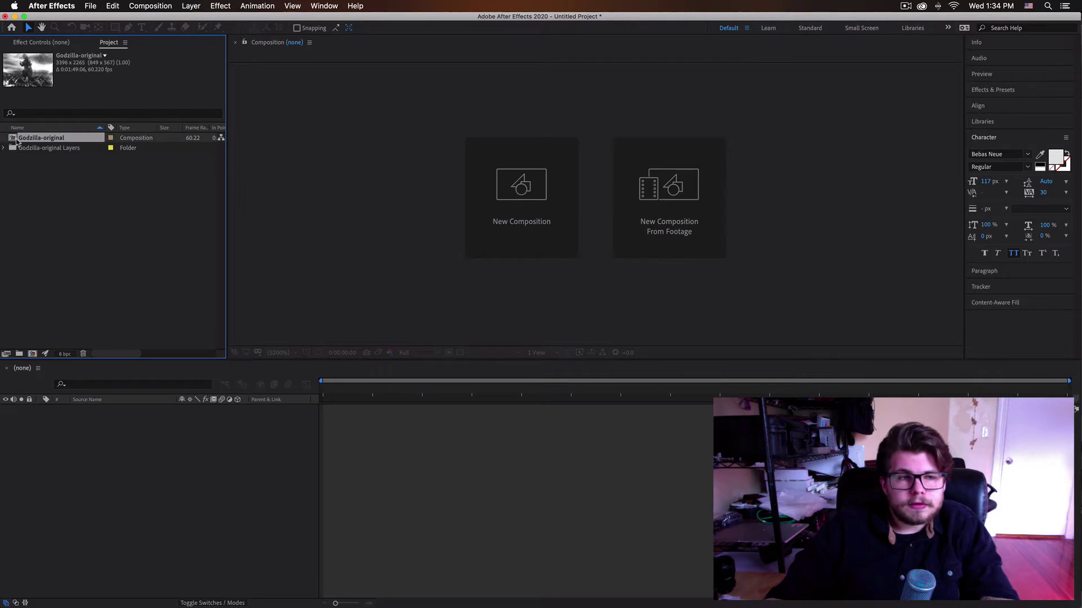
double_click(13, 140)
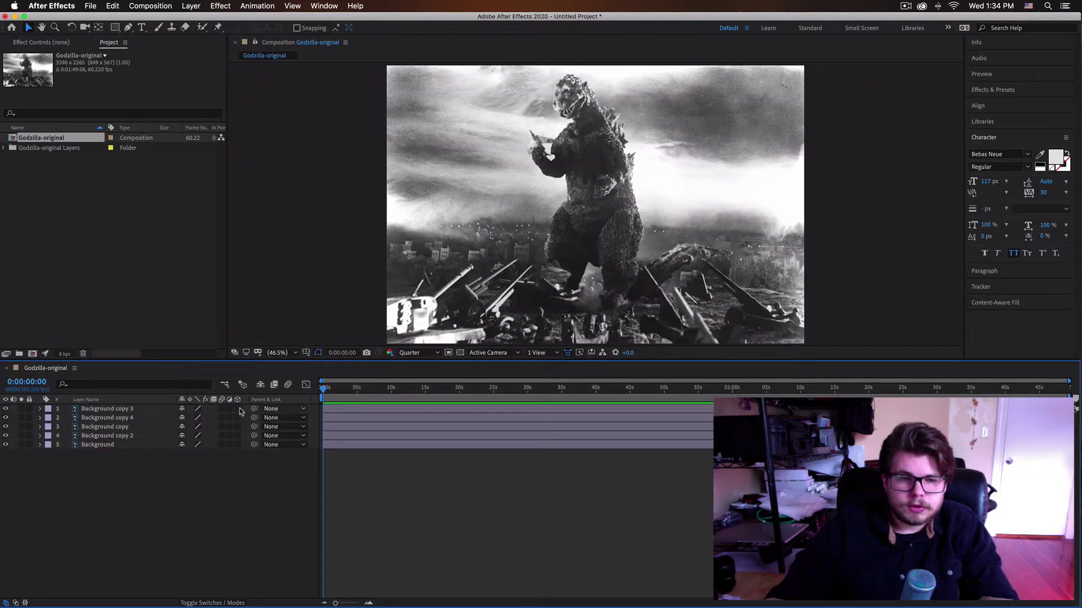
Step: Toggle the visibility of the composition's layers to examine what each one contains, and leave all of them visible
left_click(6, 409)
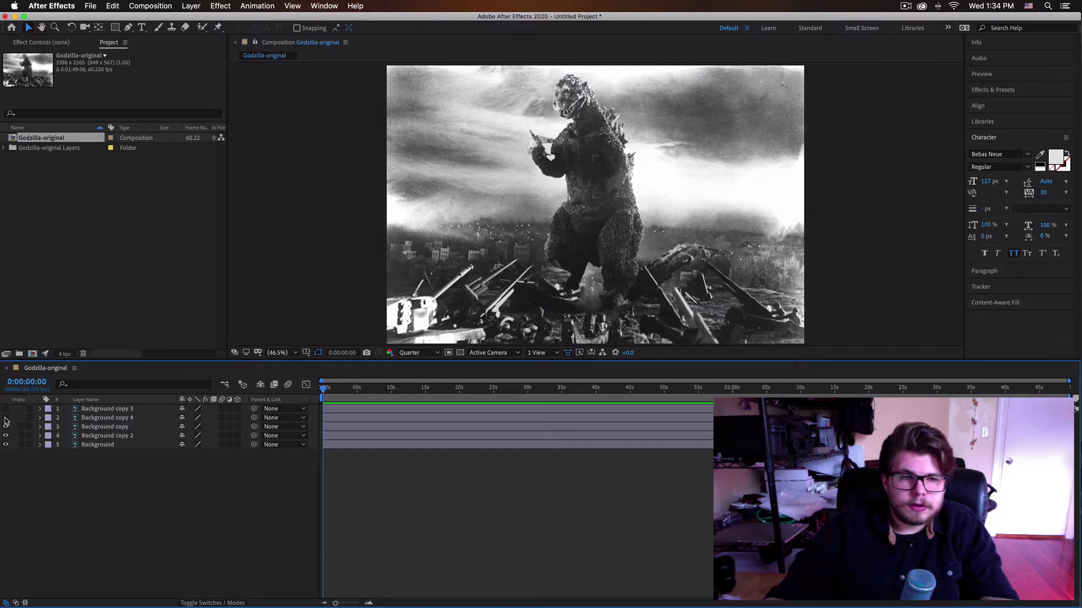
left_click(6, 436)
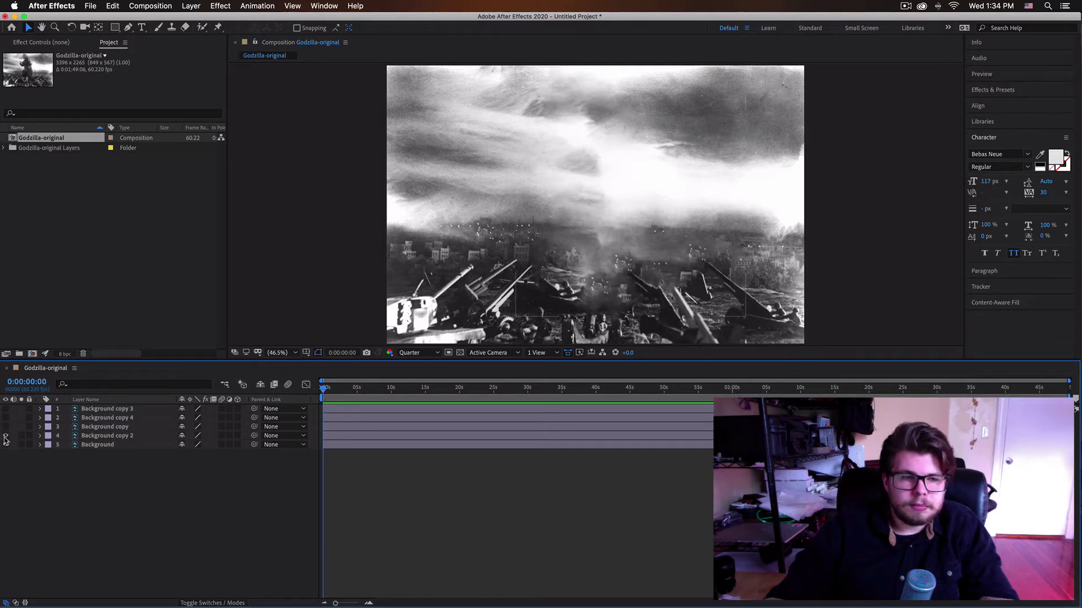
left_click(5, 436)
left_click(5, 444)
left_click(5, 445)
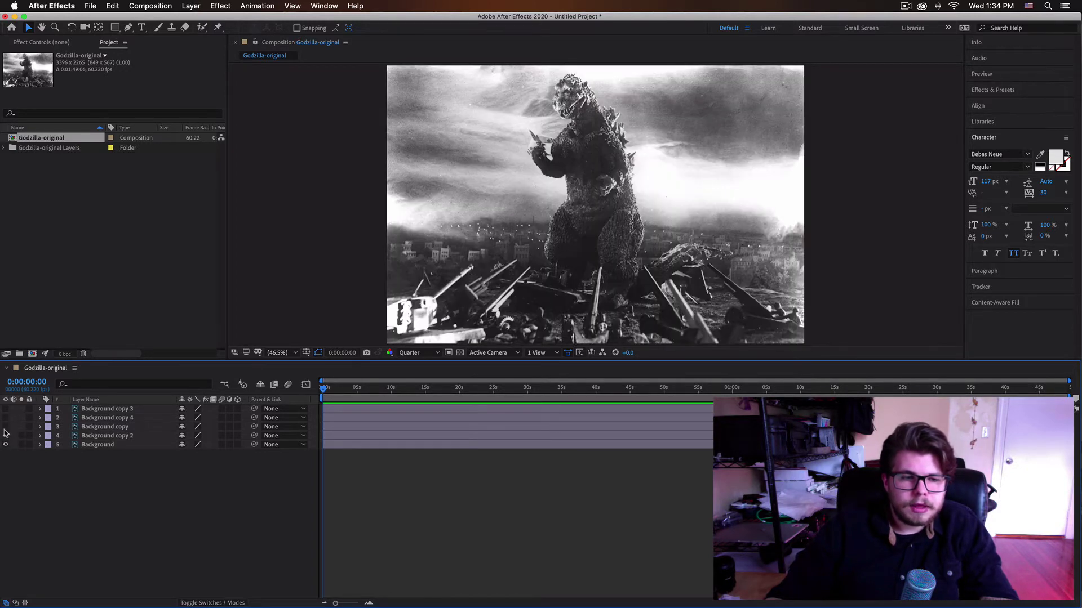
left_click(6, 435)
left_click(6, 426)
left_click(5, 409)
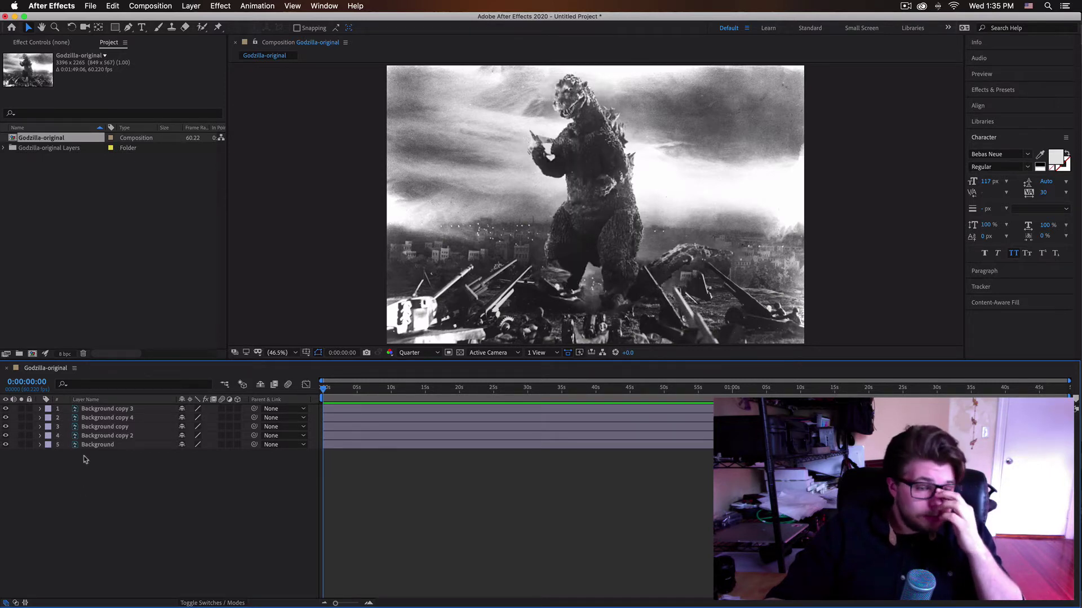
Step: Mark the Background copy 4 and Background copy 2 layers as shy, then hide shy layers in the timeline
left_click(6, 410)
left_click(6, 418)
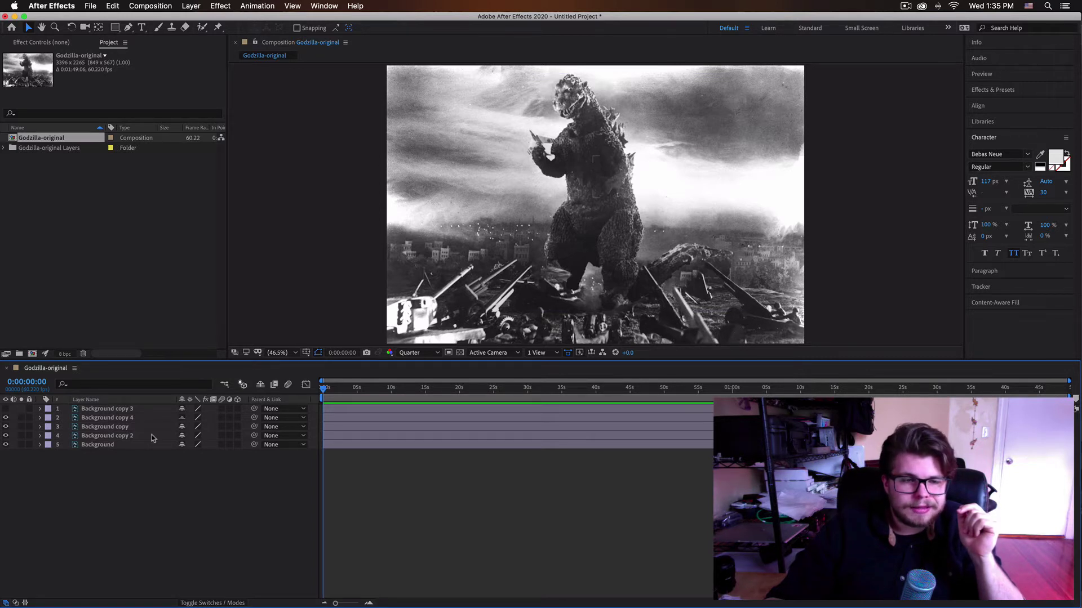
left_click(6, 426)
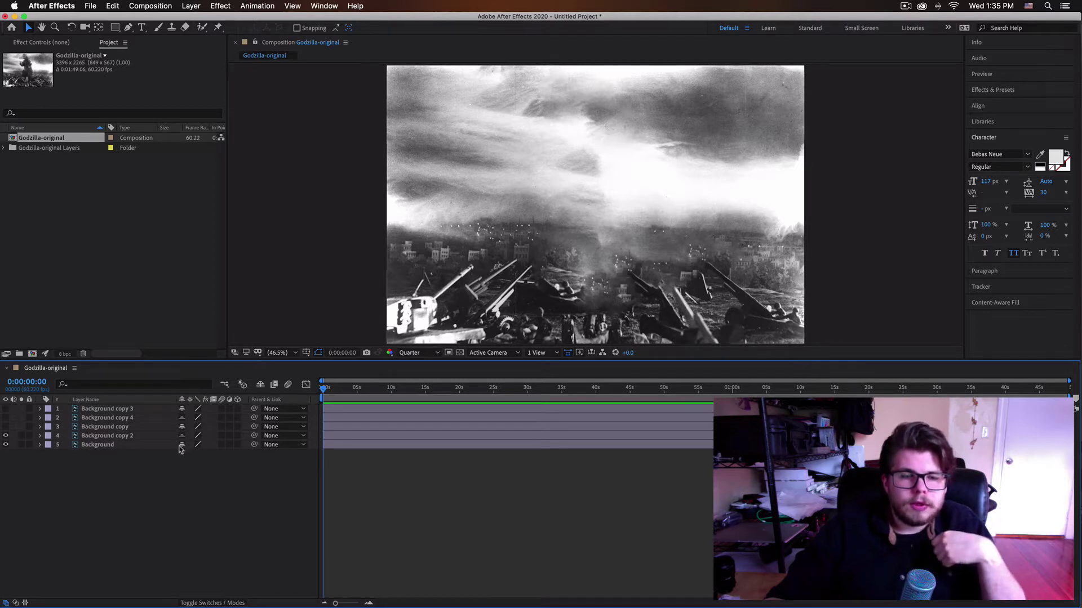
left_click(107, 444)
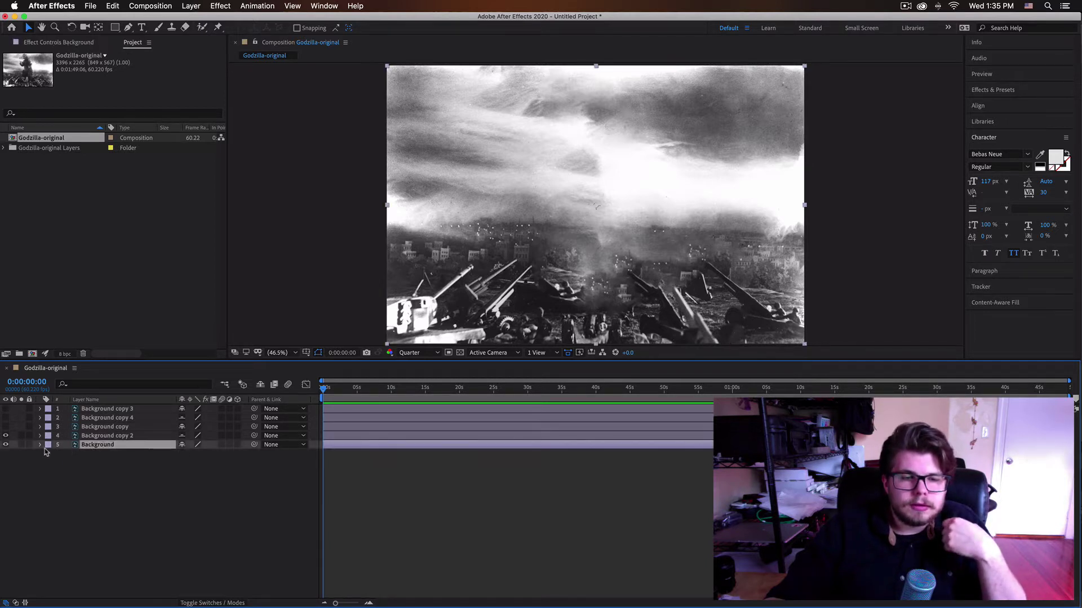
left_click(6, 436)
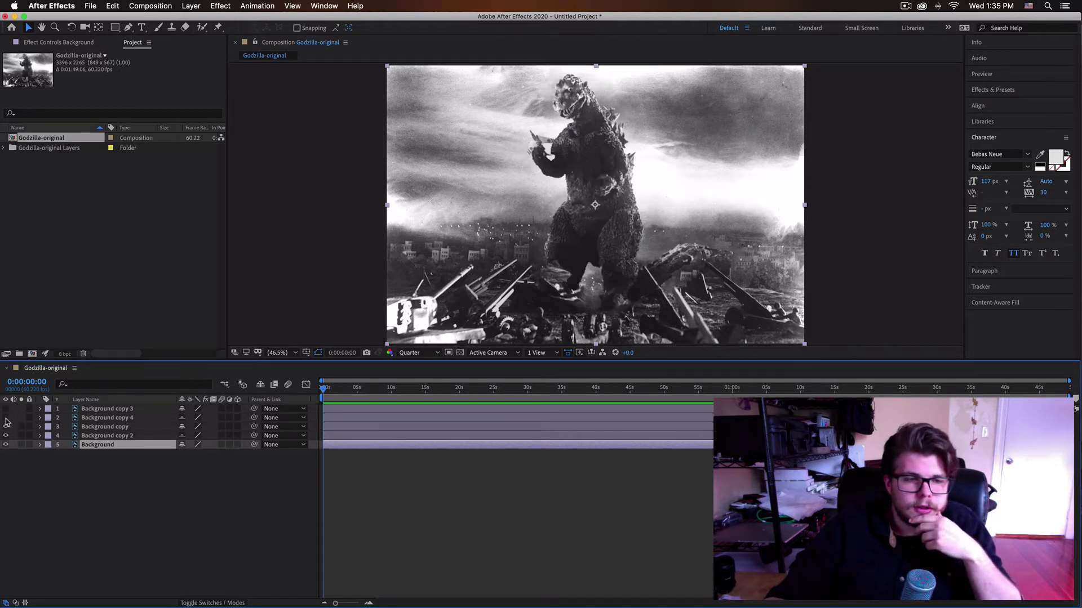
left_click_drag(6, 427, 5, 409)
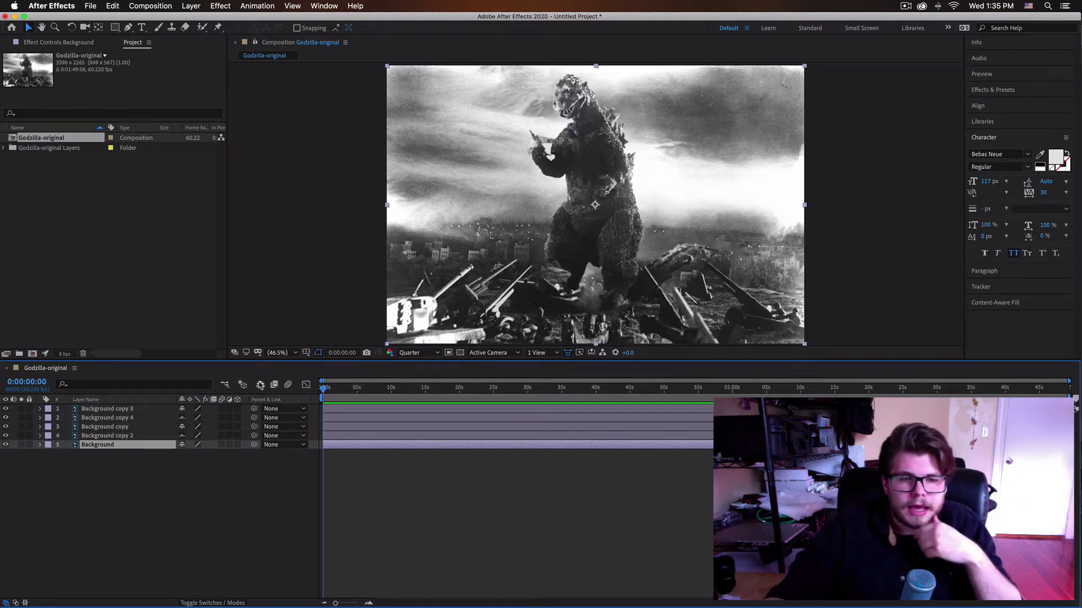
left_click(260, 384)
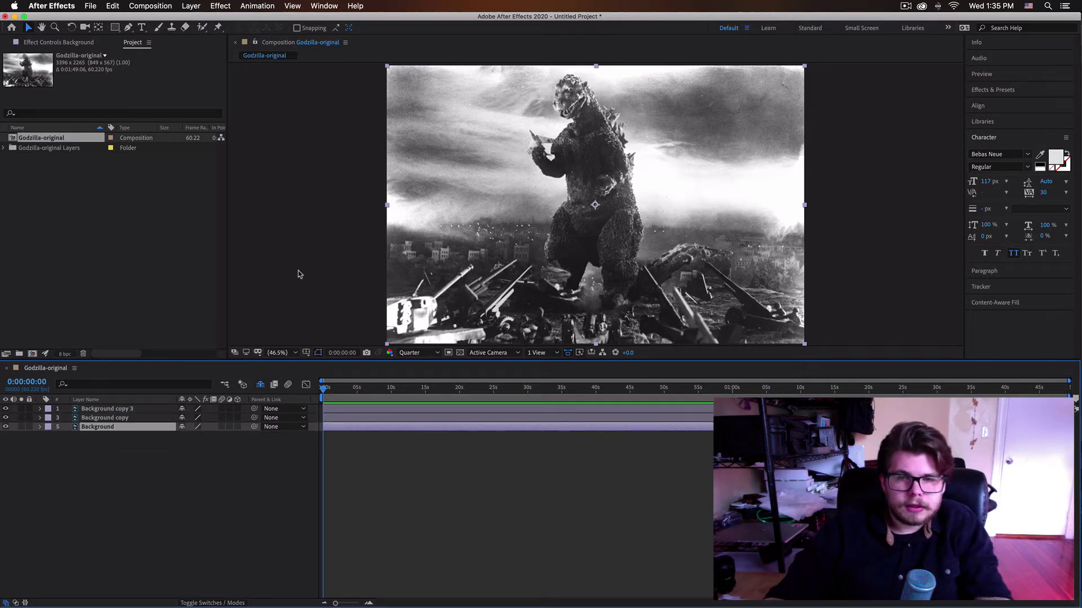
Step: Expand the Background copy 3 and Background copy layers, and move the playhead to 0:00:27:38
left_click(88, 419)
left_click(96, 409)
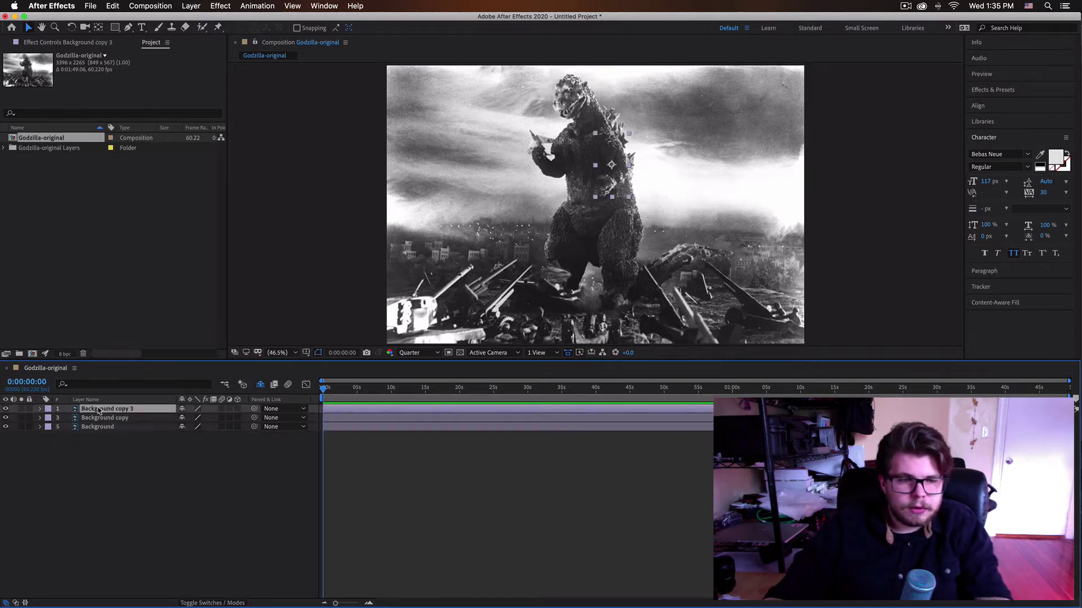
left_click(103, 418)
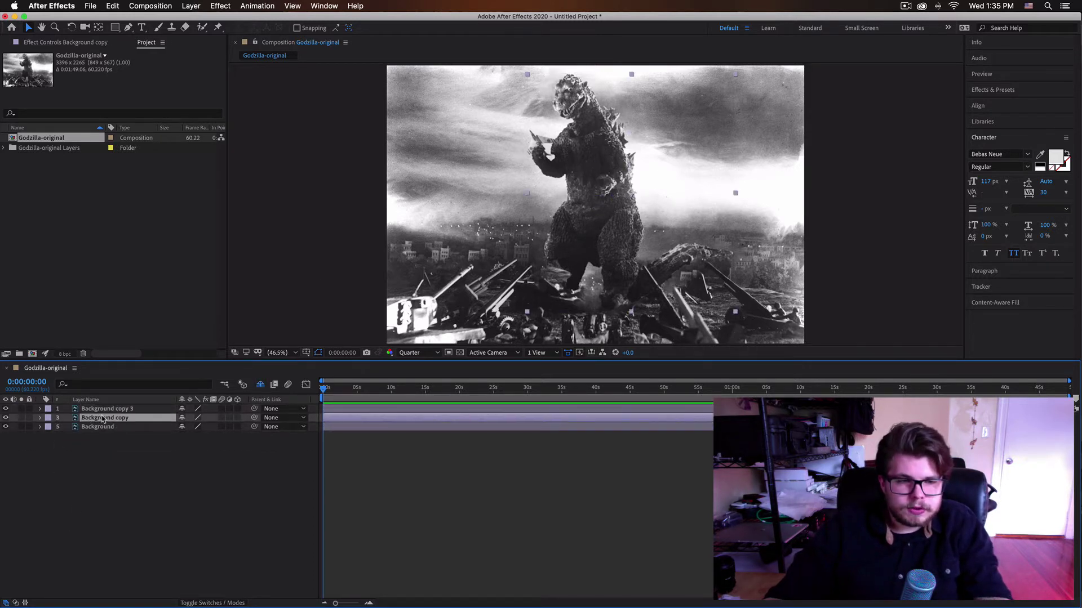
left_click(40, 409)
left_click(41, 427)
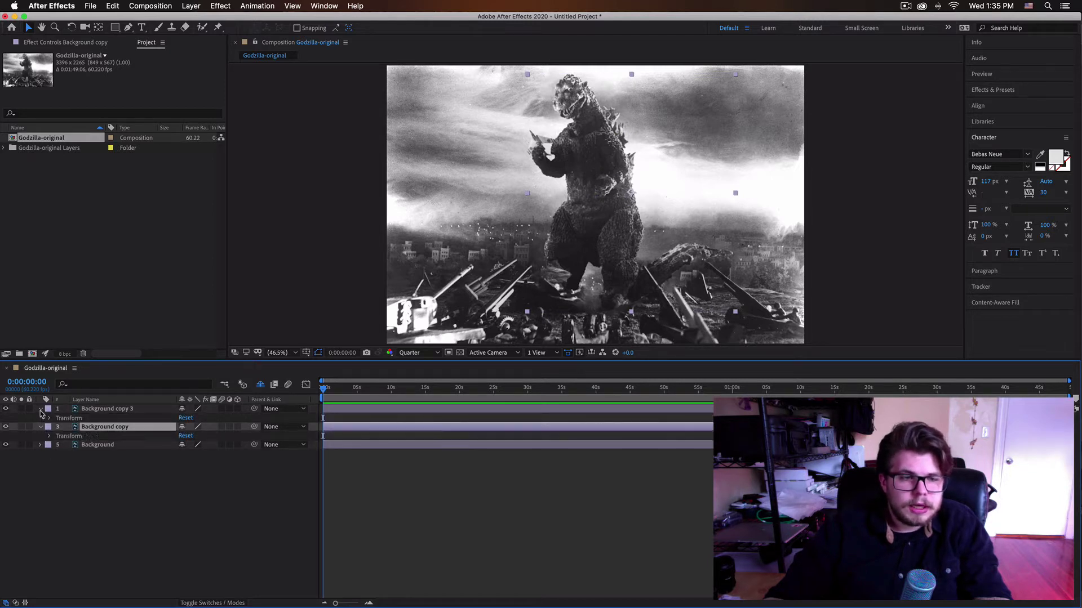
left_click(510, 407)
left_click(482, 429)
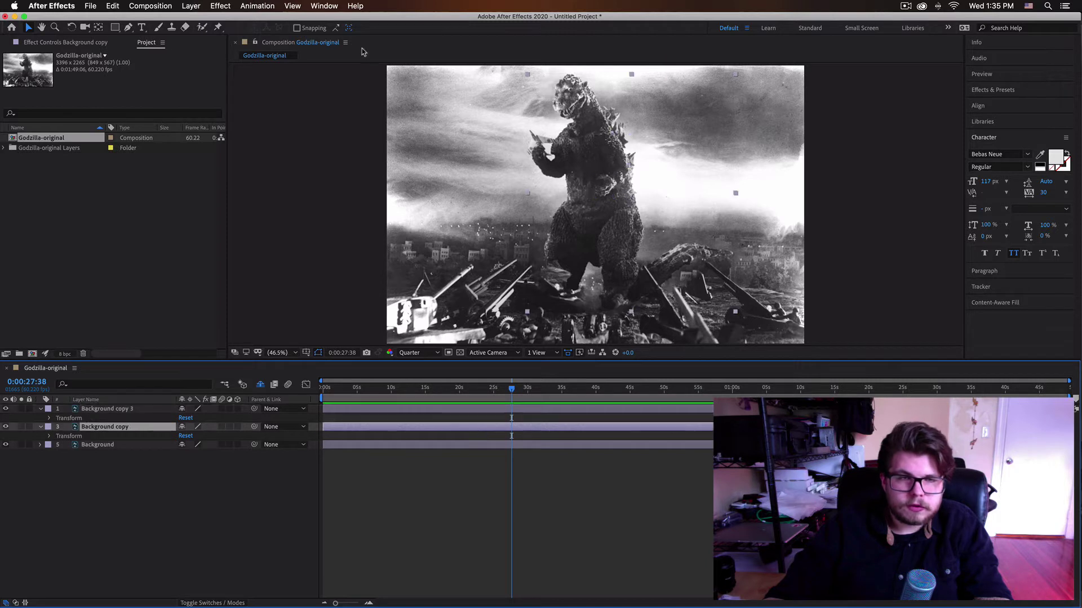
Step: Place Puppet Position pins on Godzilla's two shoulders and two hips in the Background copy layer
left_click(218, 27)
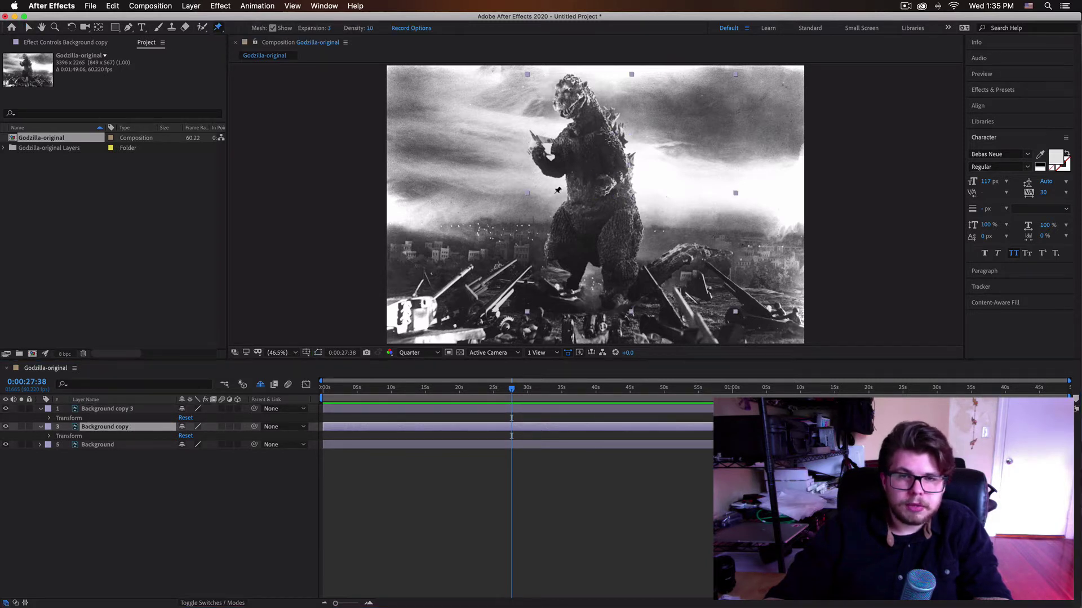
left_click(563, 142)
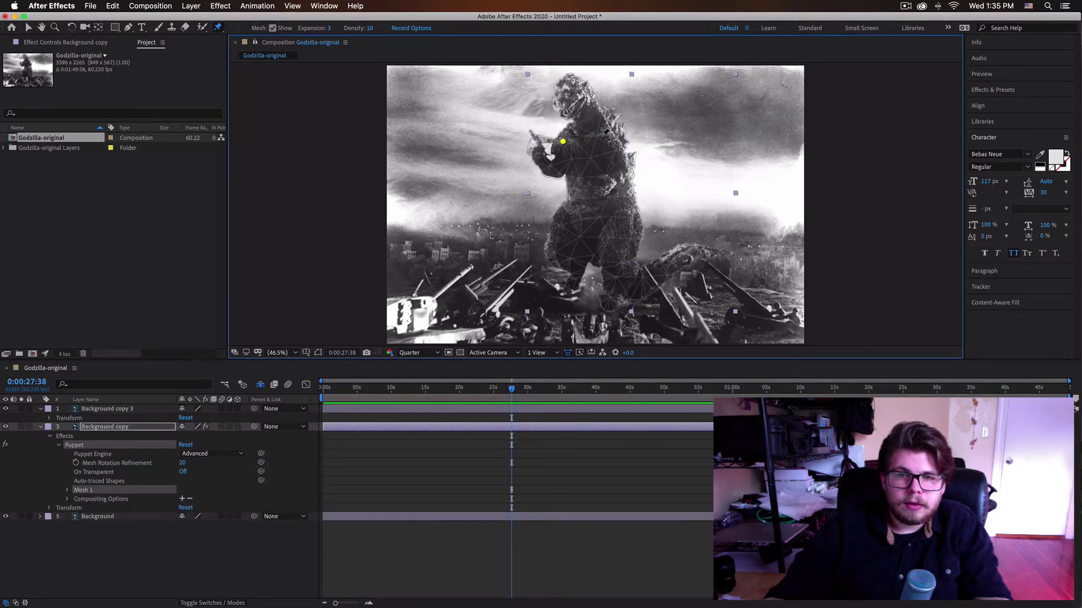
left_click(605, 135)
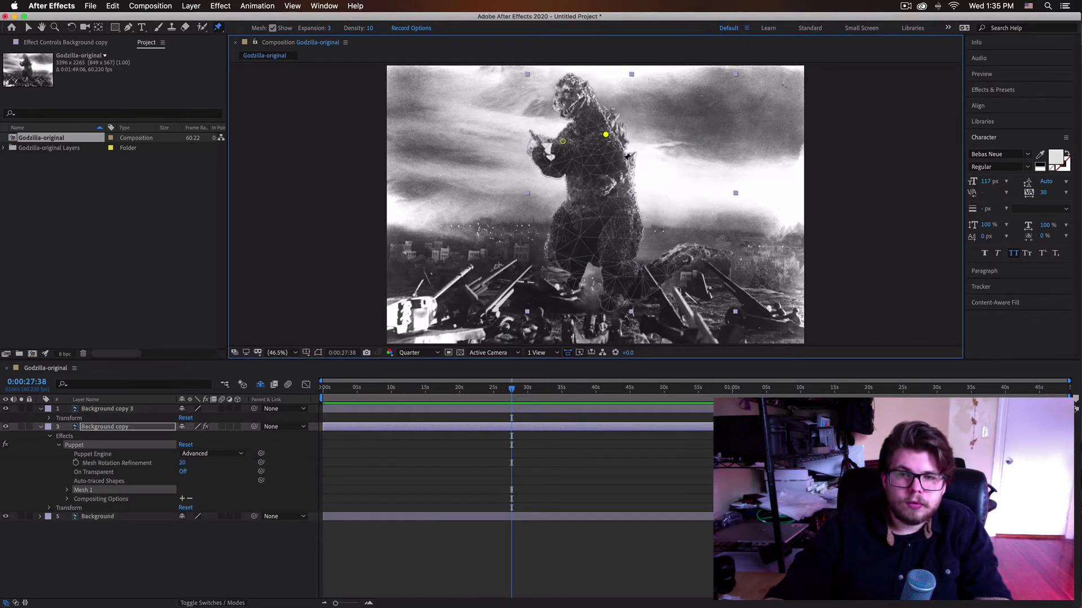
left_click(567, 211)
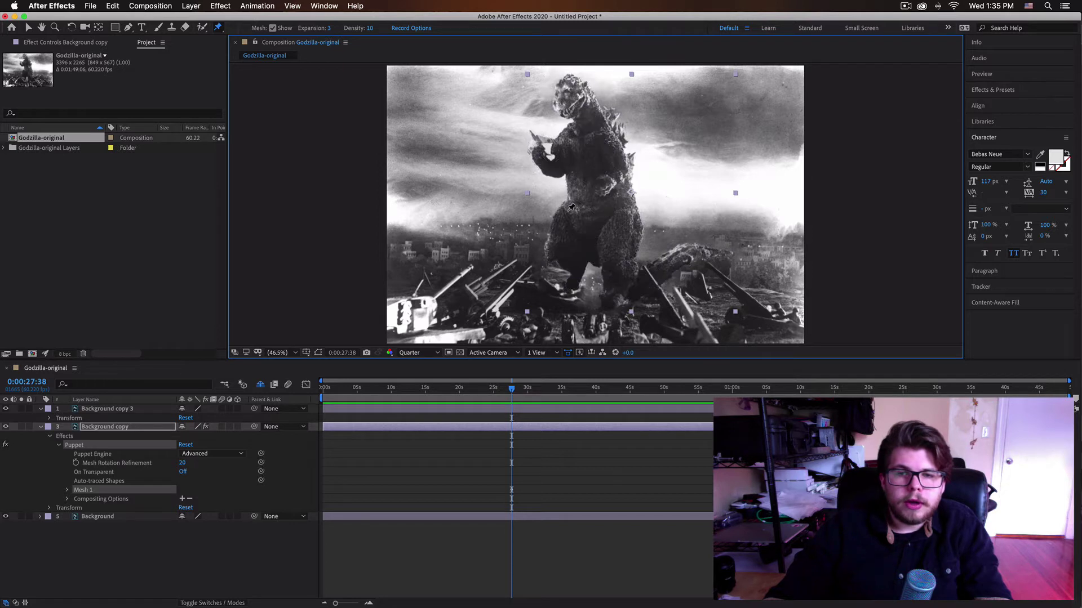
left_click(624, 215)
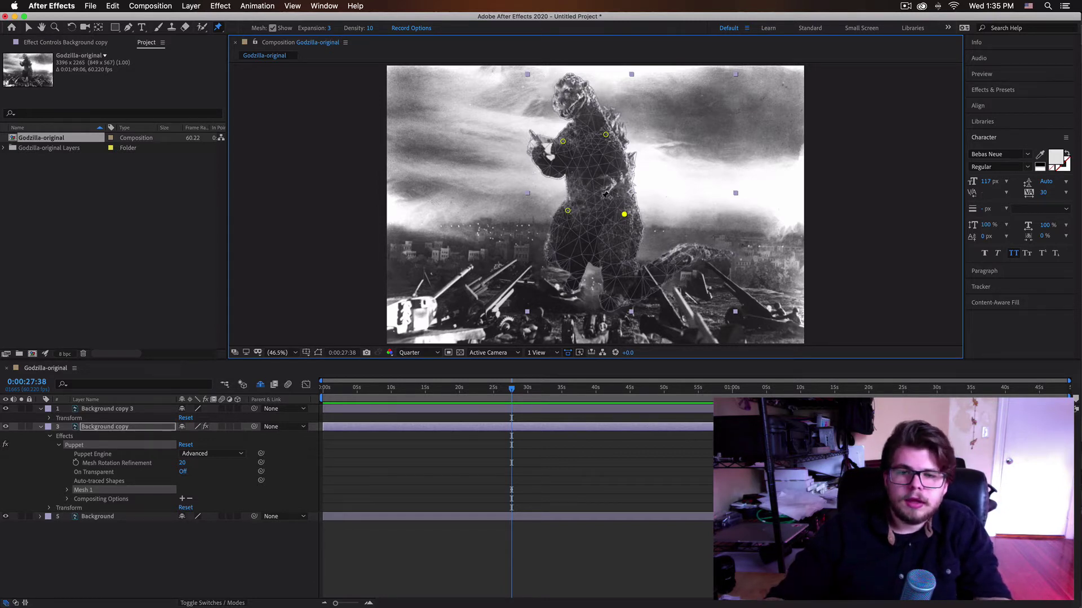
Step: Add Puppet Position pins at the base and far end of Godzilla's tail and on both feet
left_click(638, 282)
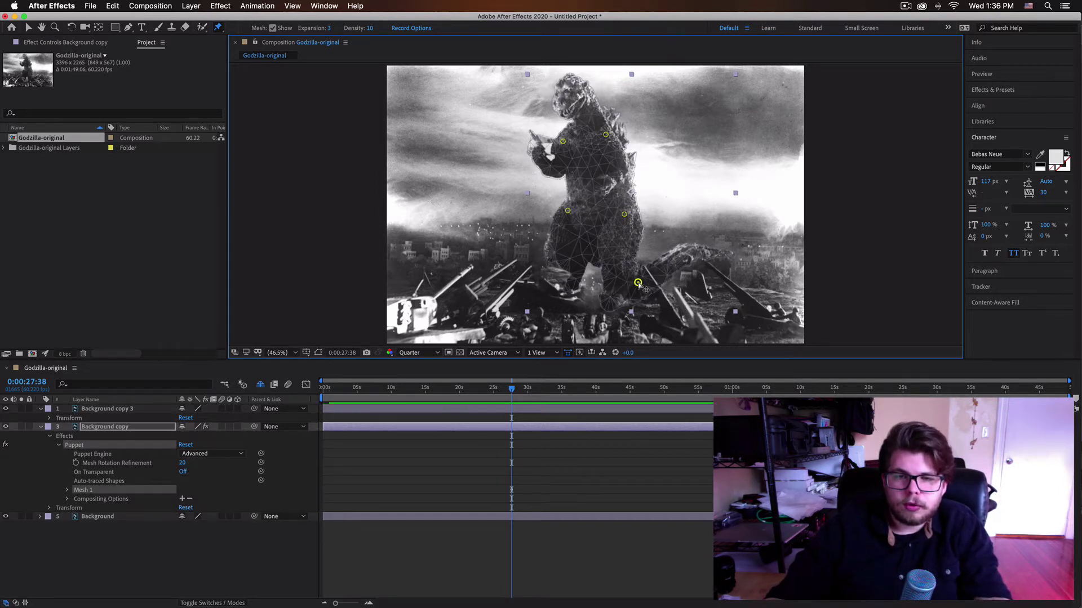
left_click(715, 252)
left_click(609, 303)
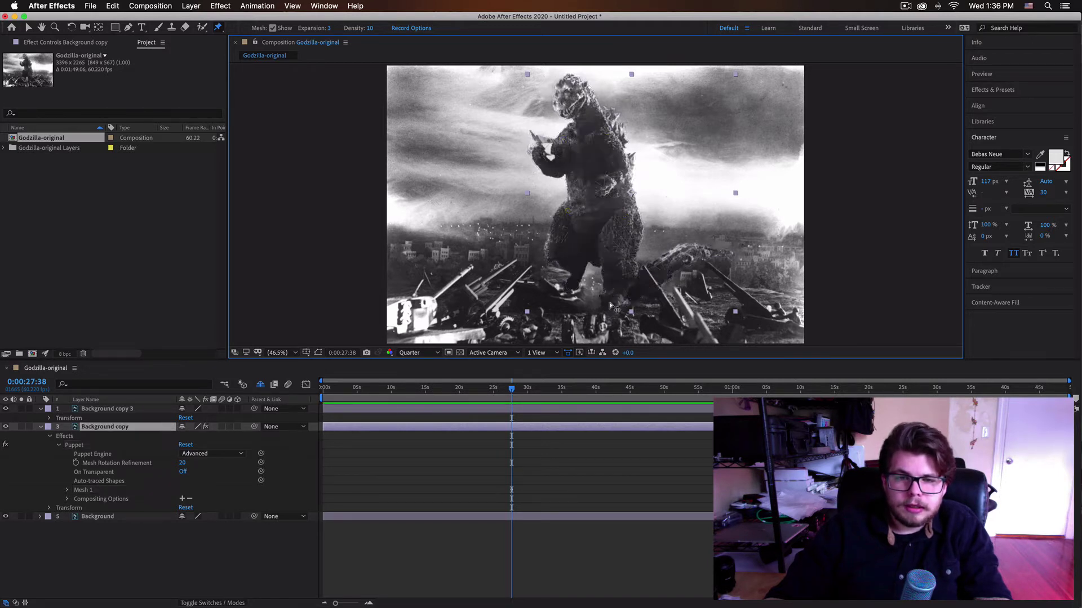
left_click(573, 283)
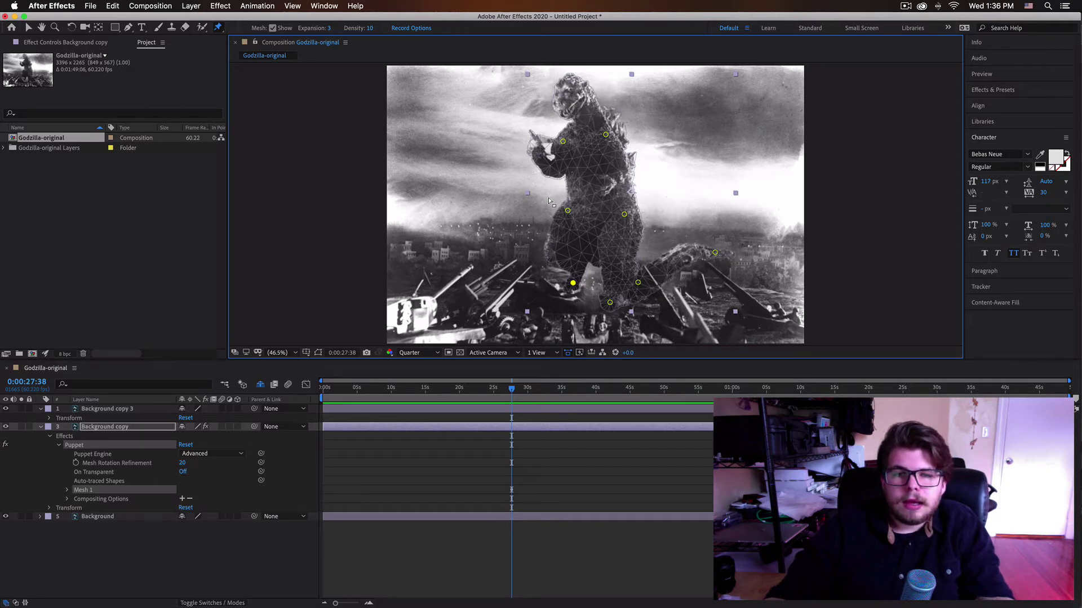
Step: Place a Puppet Advanced pin on Godzilla's front elbow in place of a position pin
left_click(556, 169)
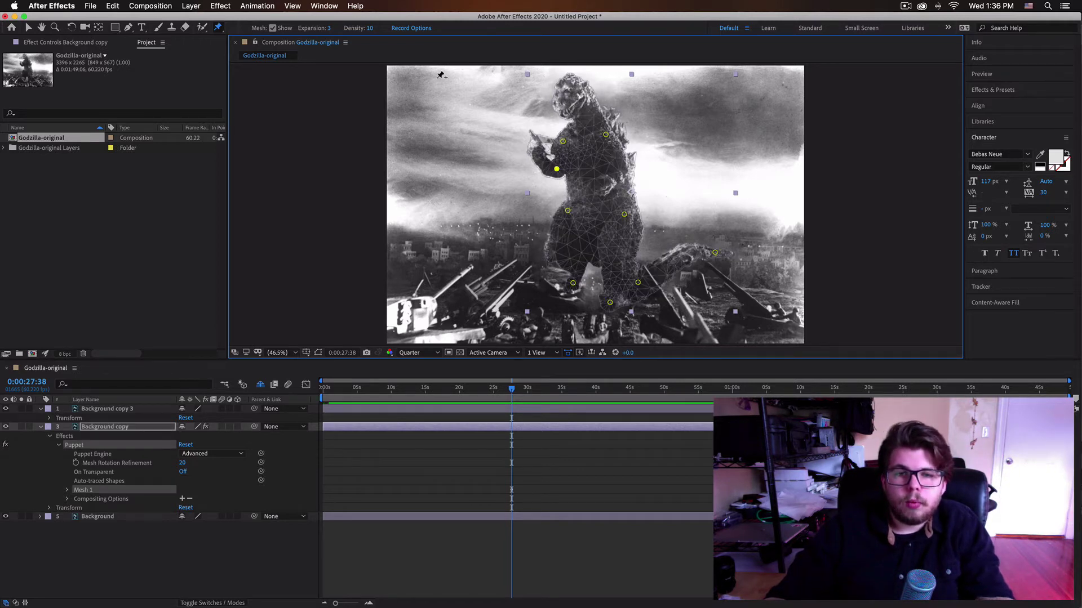
key("super+z")
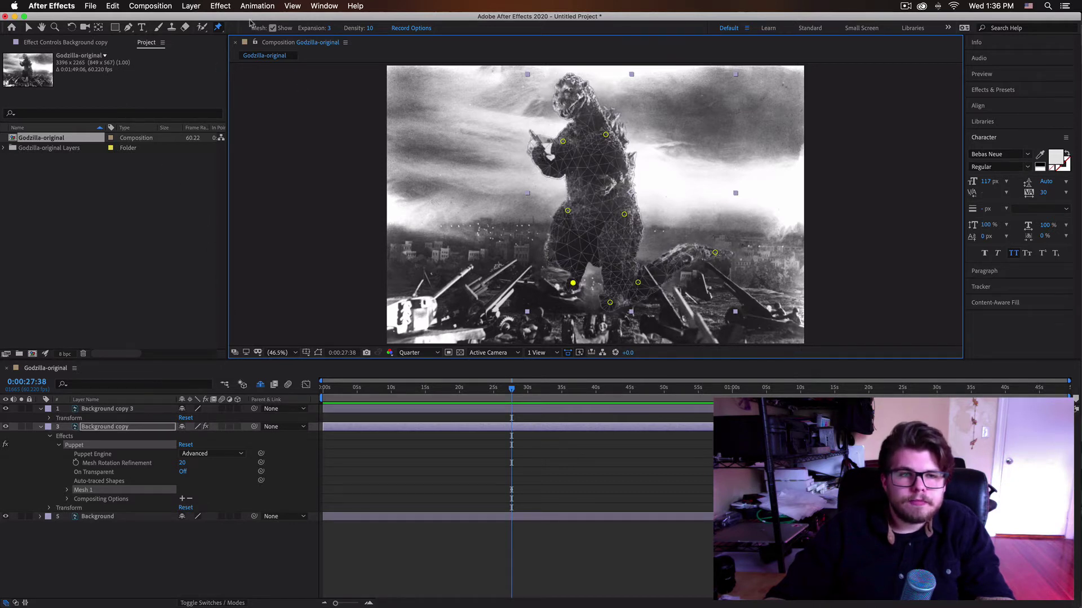
left_click(219, 28)
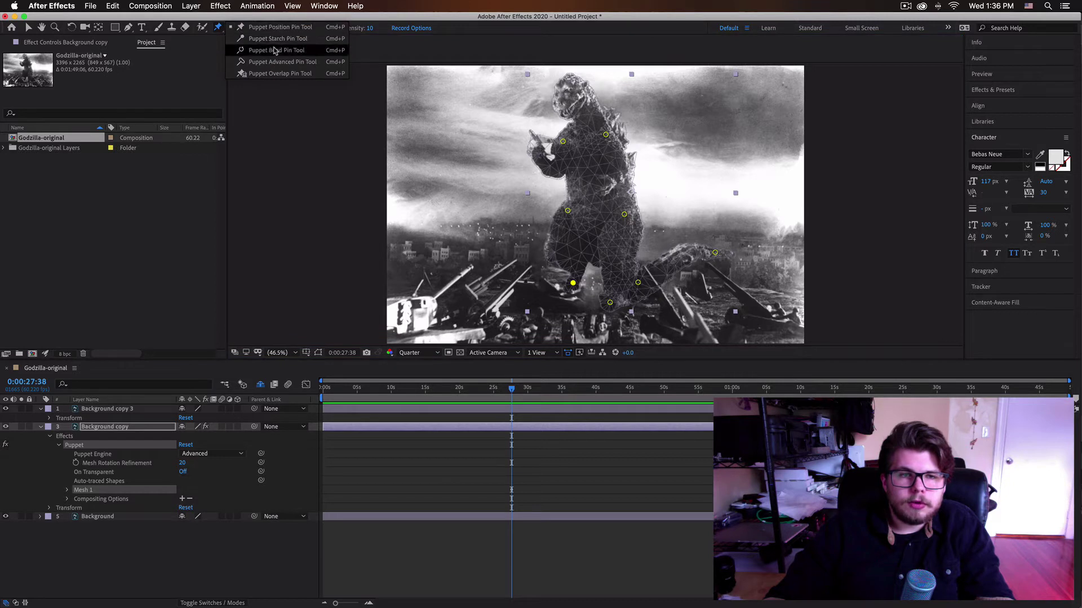
left_click(275, 63)
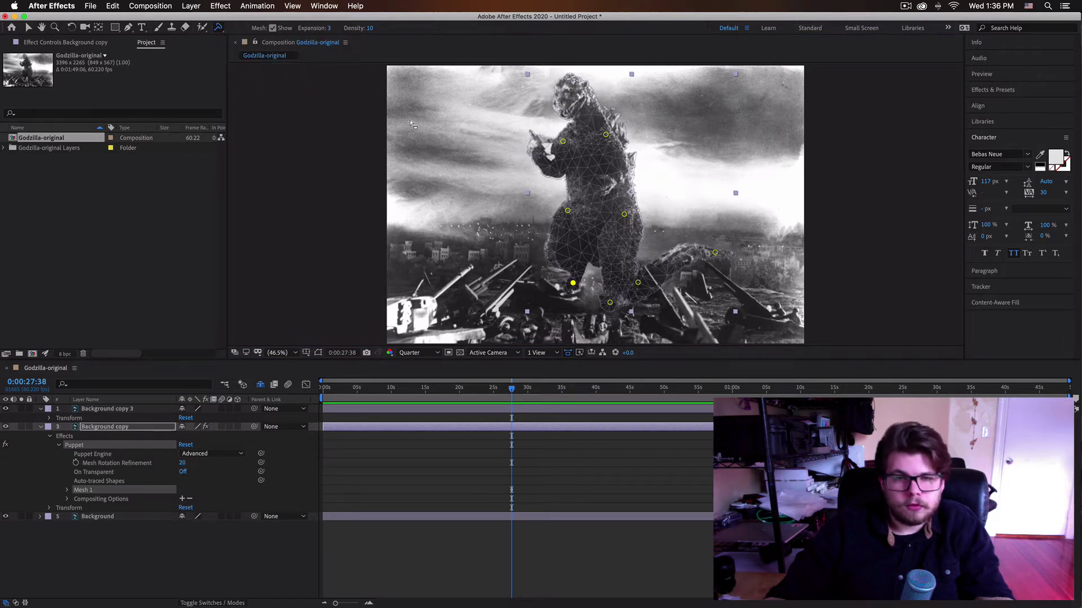
left_click(556, 168)
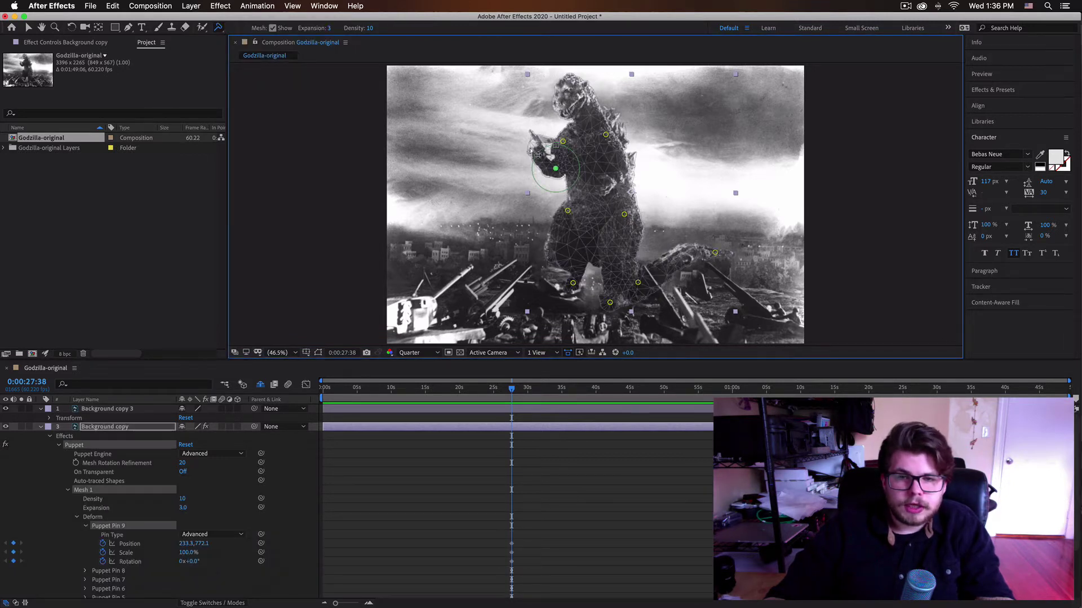
Step: Try scaling the elbow's advanced pin to about 56% and rotating it, undoing each change
mouse_move(555, 145)
left_mouse_down()
mouse_move(556, 109)
mouse_move(557, 141)
left_mouse_up()
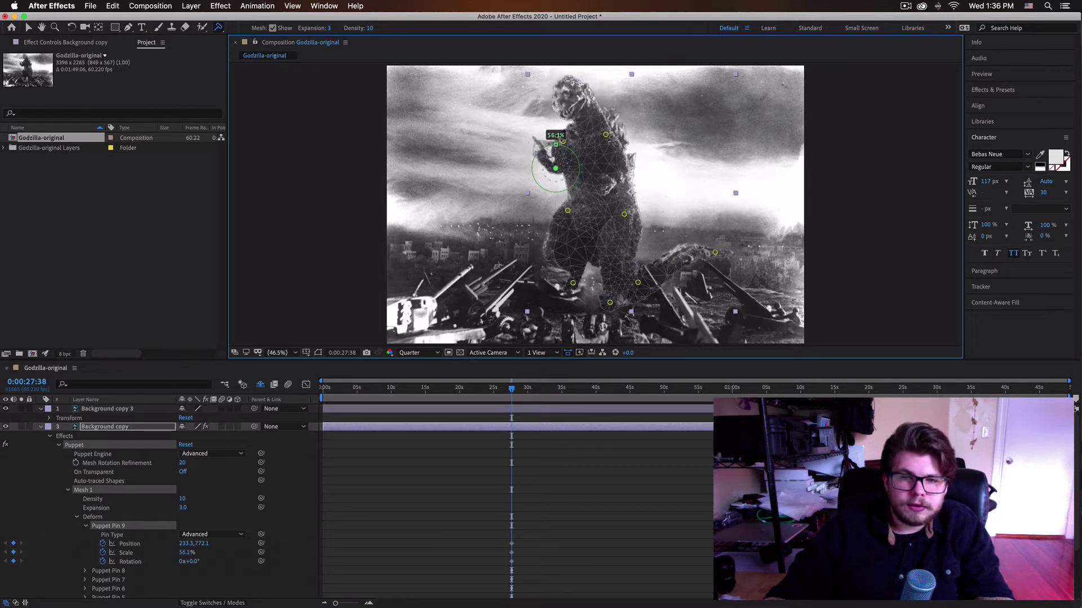
key("super+z")
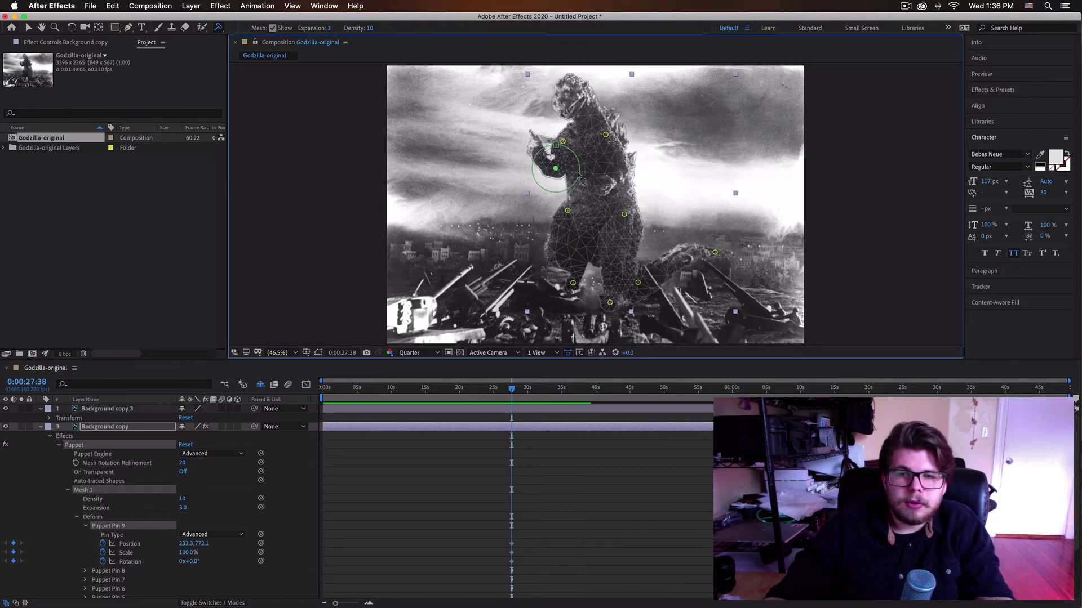
left_click_drag(583, 170, 577, 164)
key("super+z")
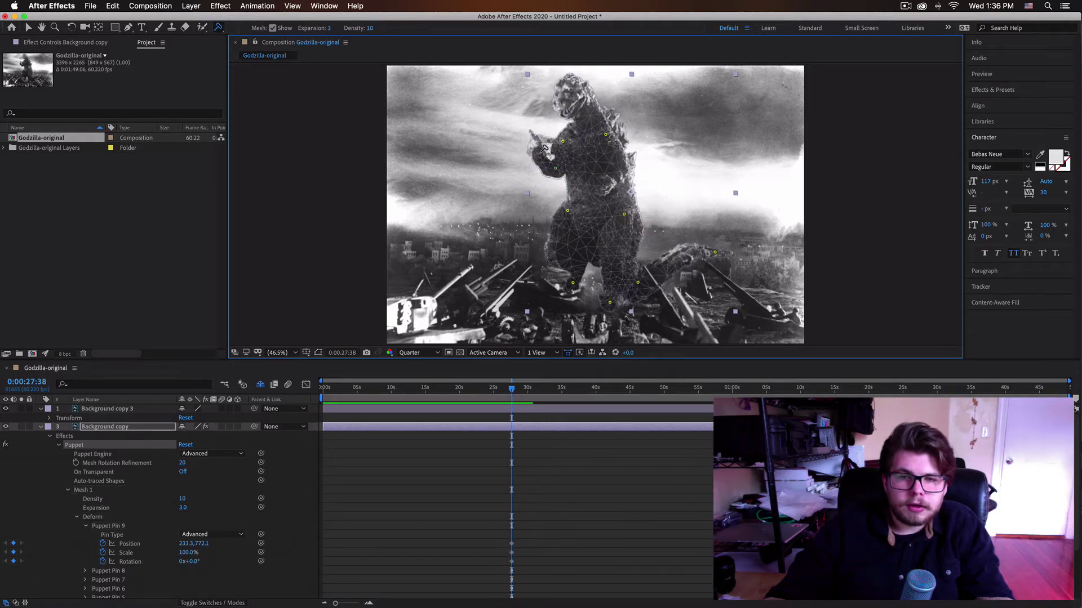
Step: Place a Puppet Advanced pin on Godzilla's front hand
left_click(539, 152)
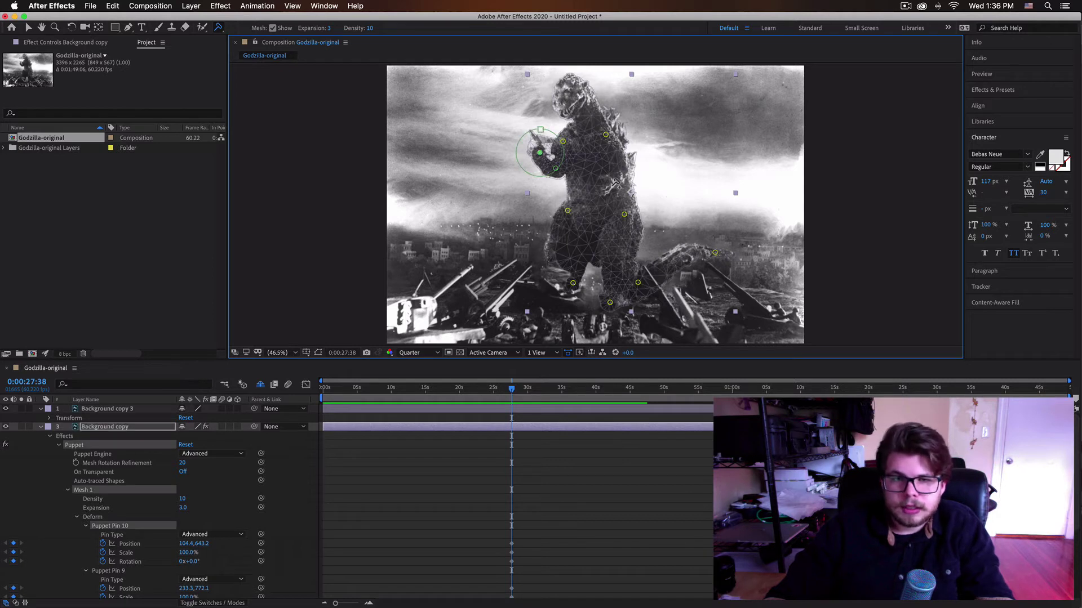
Step: Add Puppet Advanced pins midway along Godzilla's tail, on both thighs and at the base of the neck
left_click(674, 257)
left_click(617, 253)
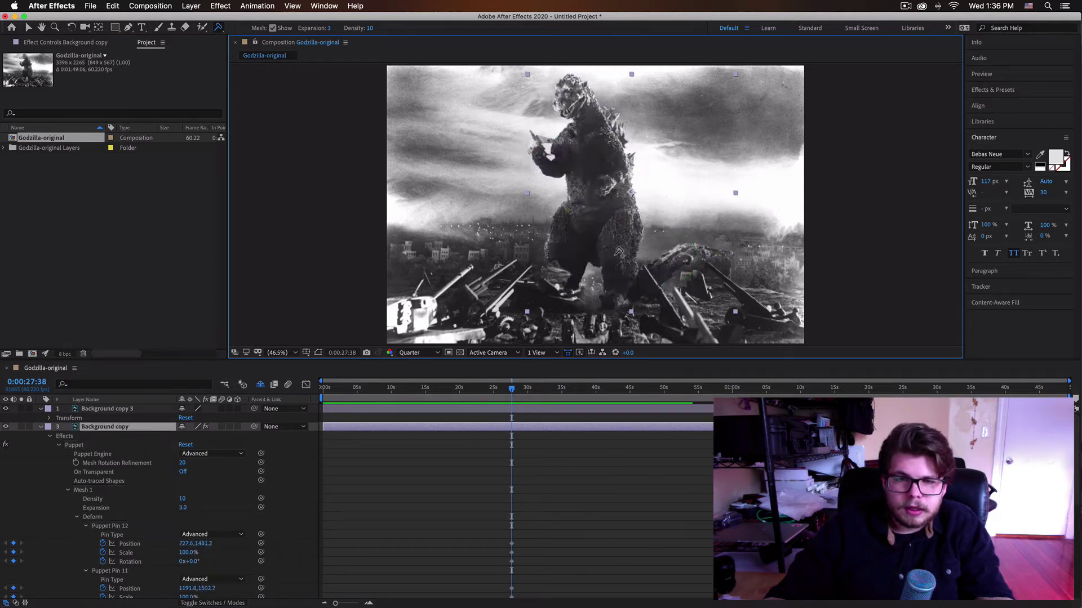
left_click(558, 250)
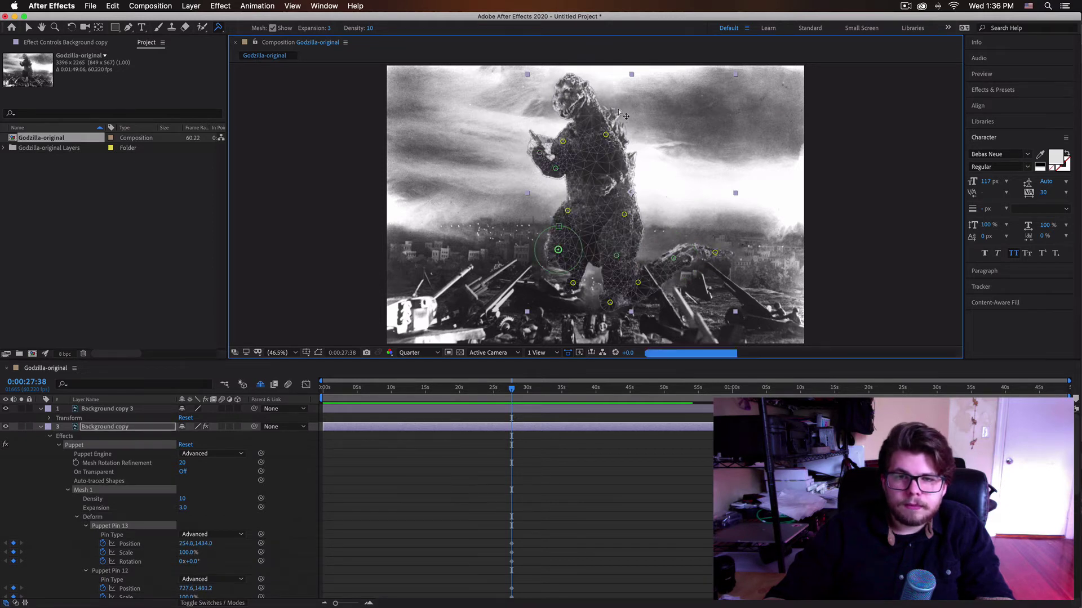
left_click(587, 119)
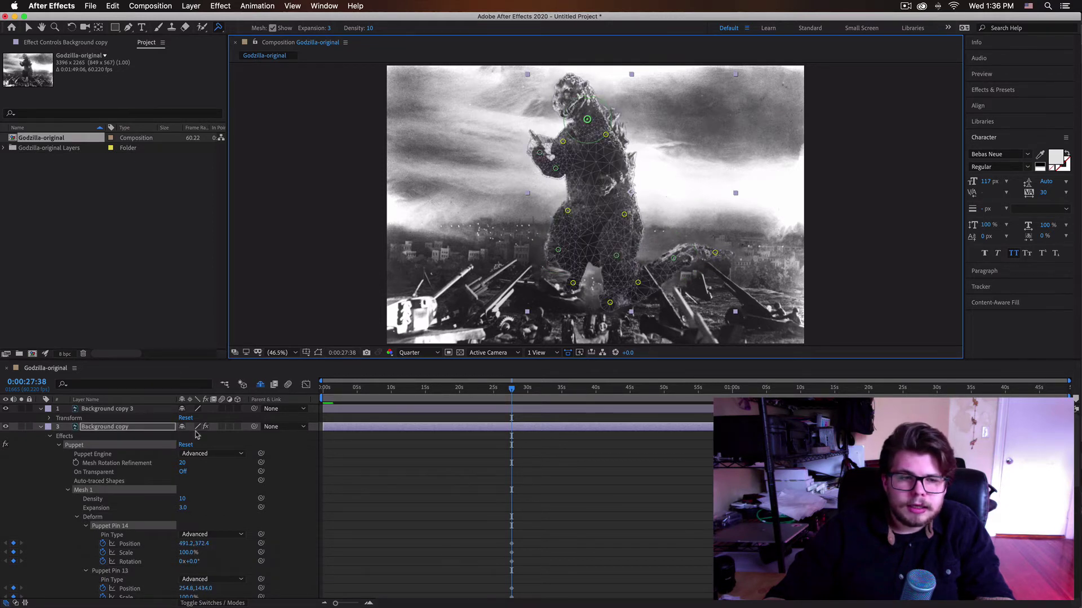
Step: On the Background copy 3 arm layer, place a Puppet Advanced pin at the elbow and Puppet Position pins near the upper and lower ends
left_click(112, 409)
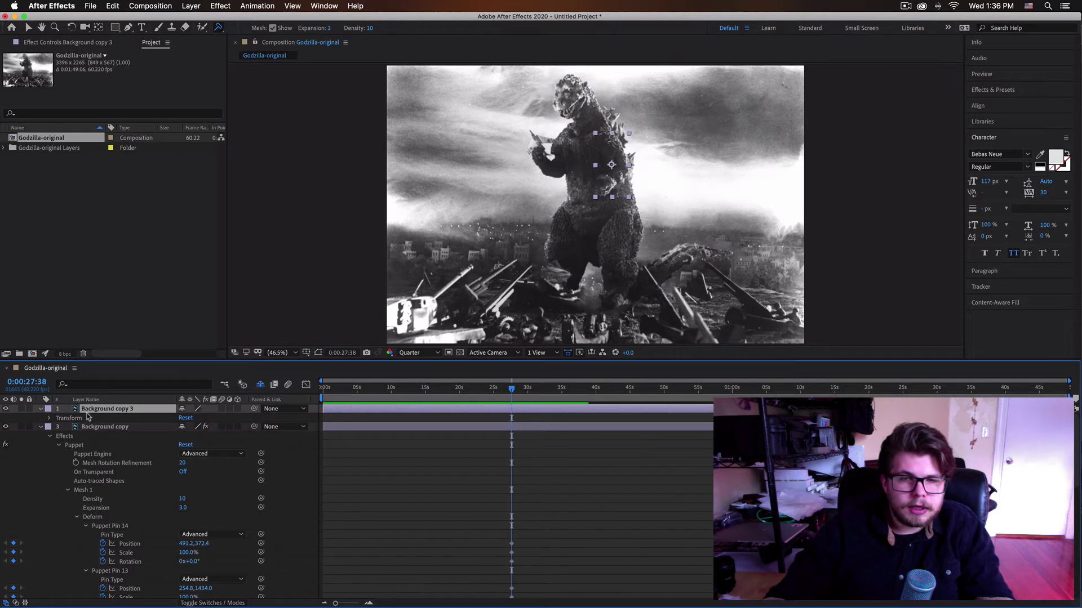
left_click(621, 167)
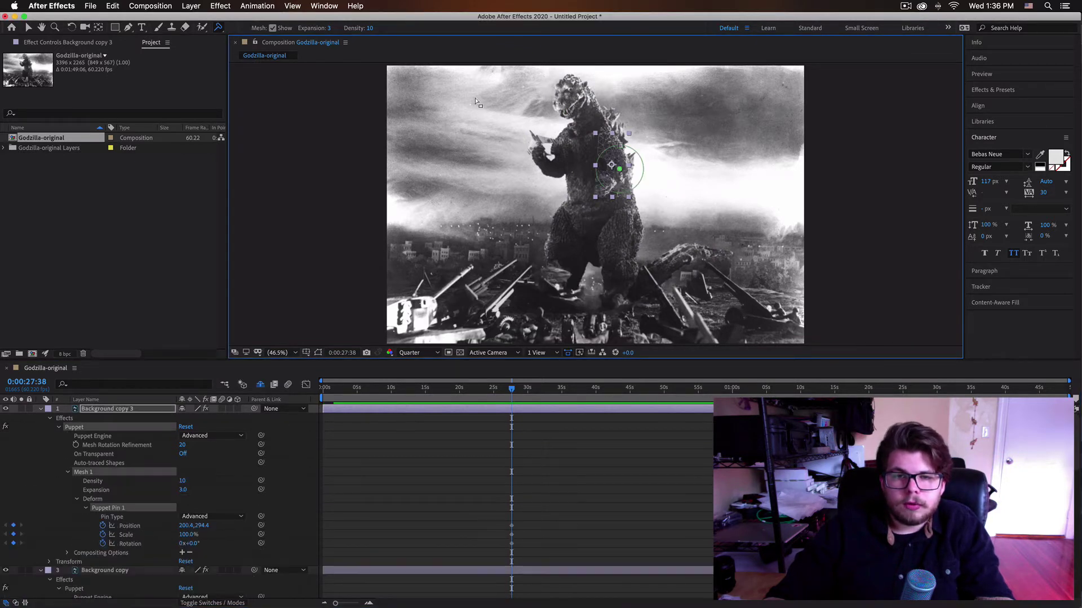
left_click(219, 30)
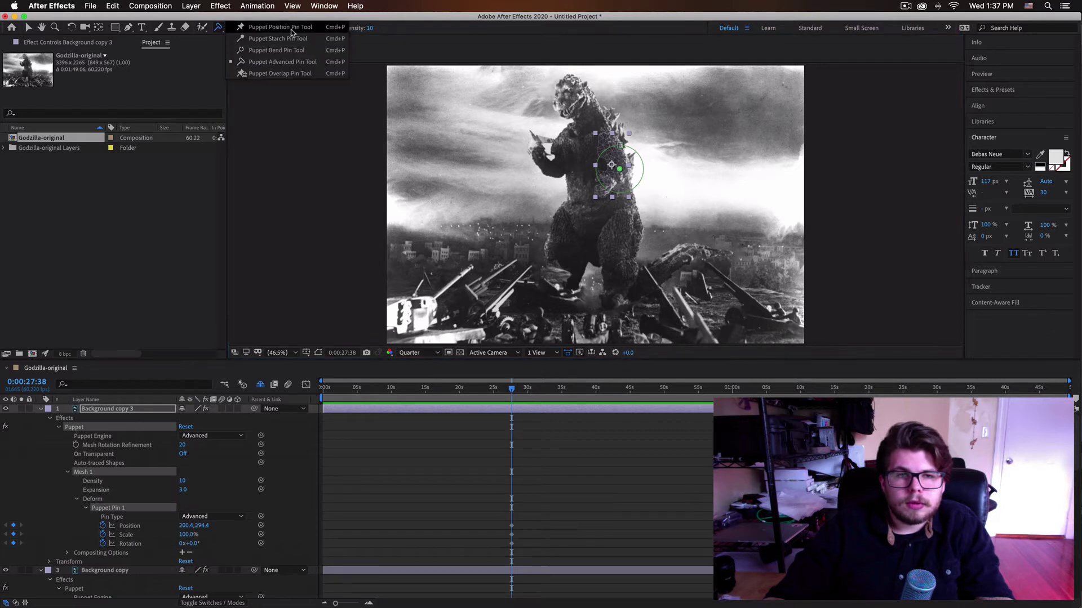
left_click(256, 35)
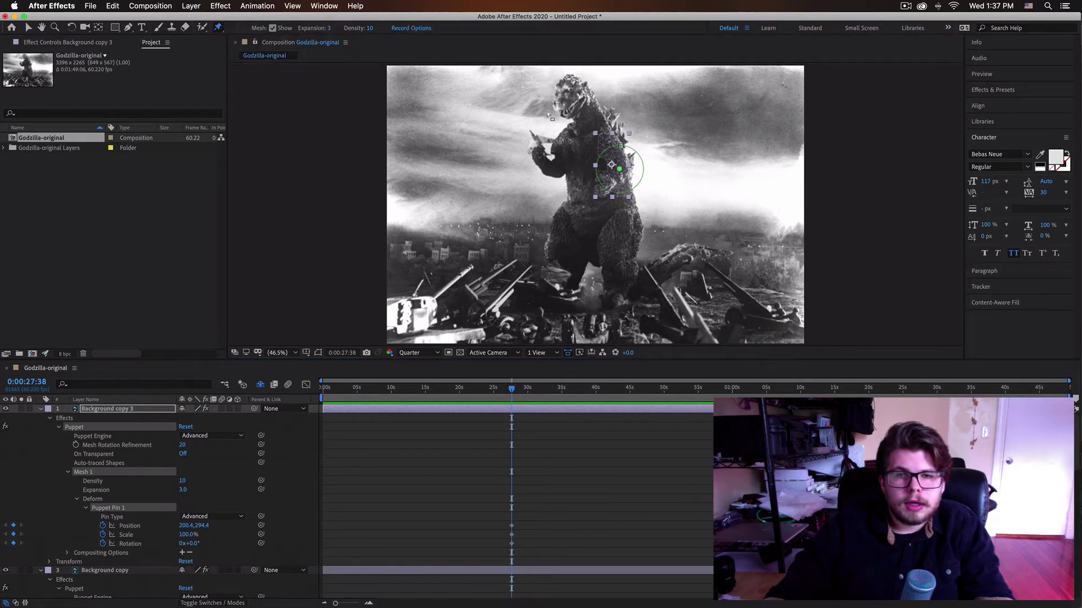
left_click(608, 141)
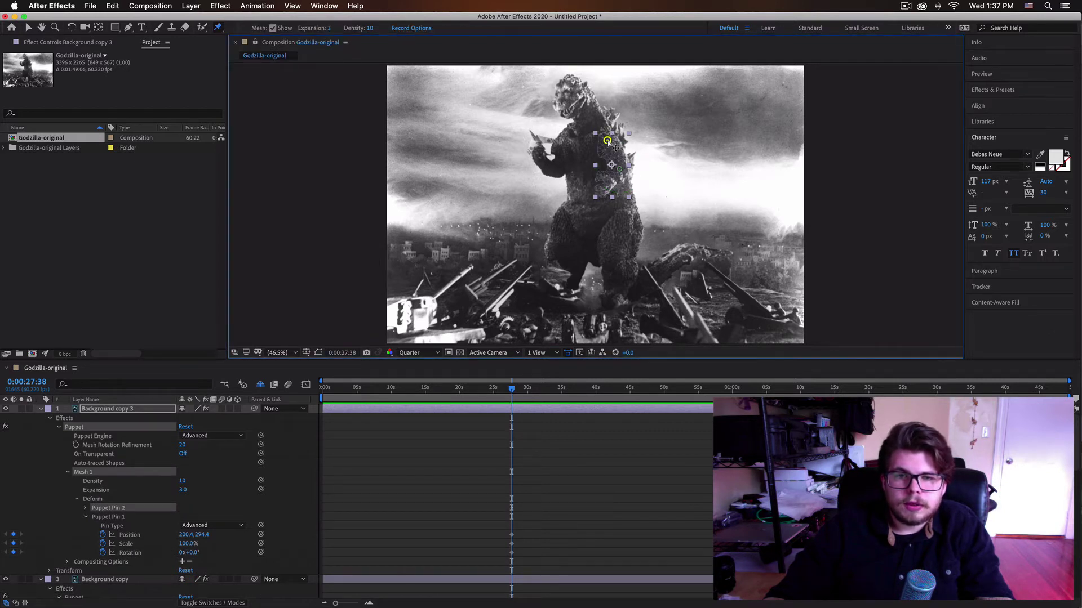
left_click(605, 186)
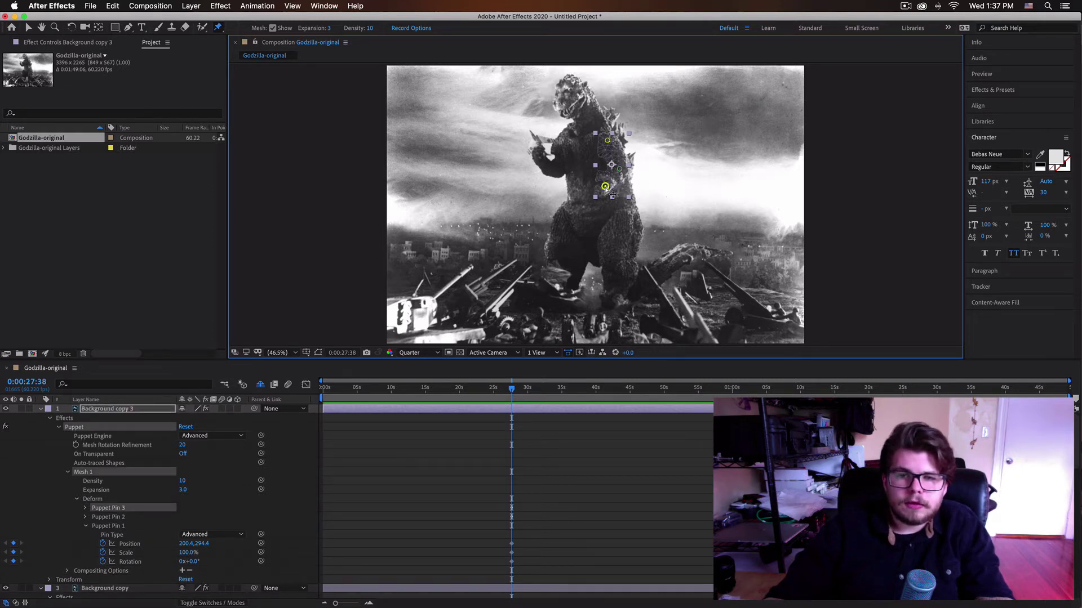
Step: Try moving the arm's lower position pin and adjusting its advanced elbow pin, undoing each change
mouse_move(605, 188)
left_mouse_down()
mouse_move(647, 187)
mouse_move(587, 193)
mouse_move(586, 178)
mouse_move(606, 191)
left_mouse_up()
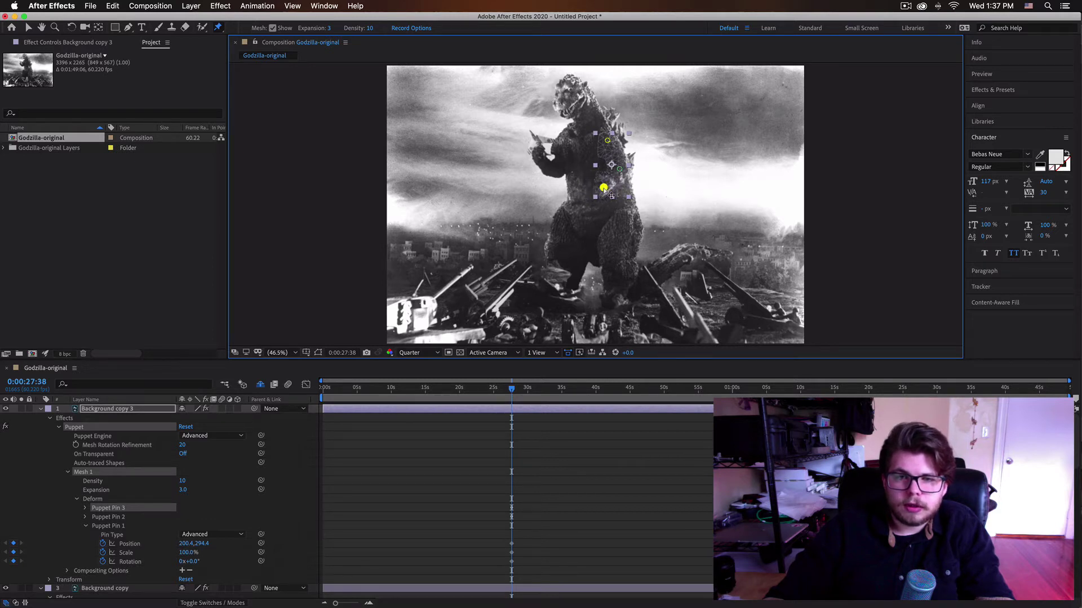
key("super+z")
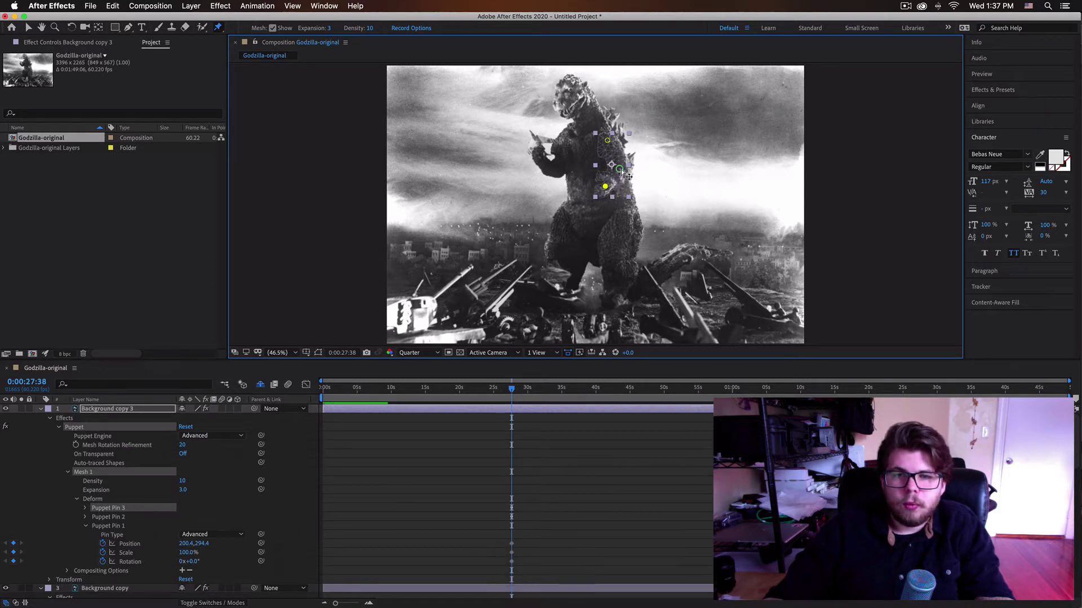
key("super+z")
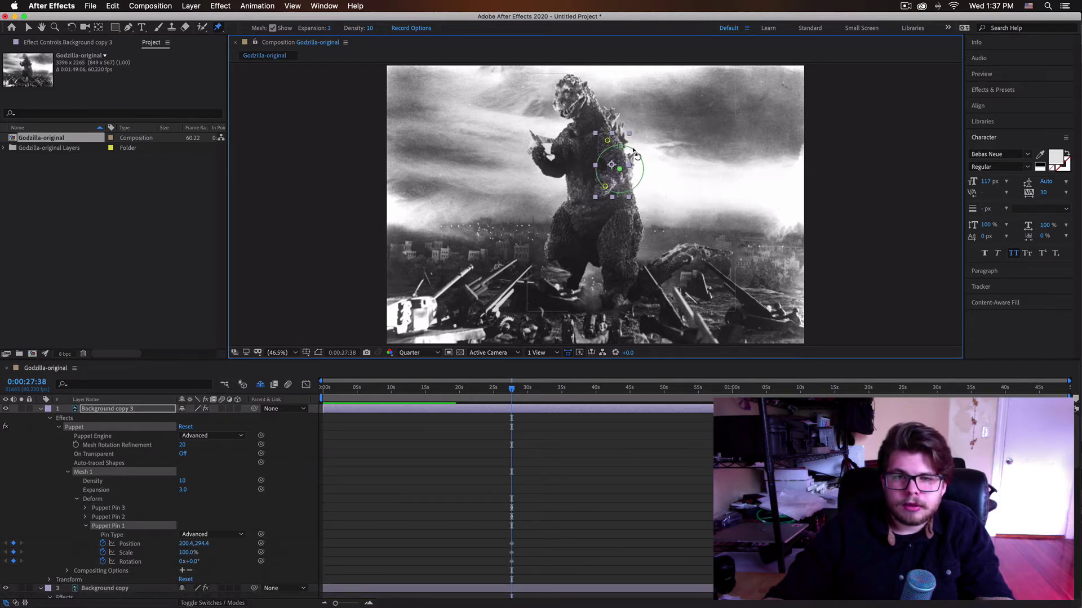
mouse_move(640, 153)
left_mouse_down()
mouse_move(645, 170)
mouse_move(638, 160)
left_mouse_up()
key("super+z")
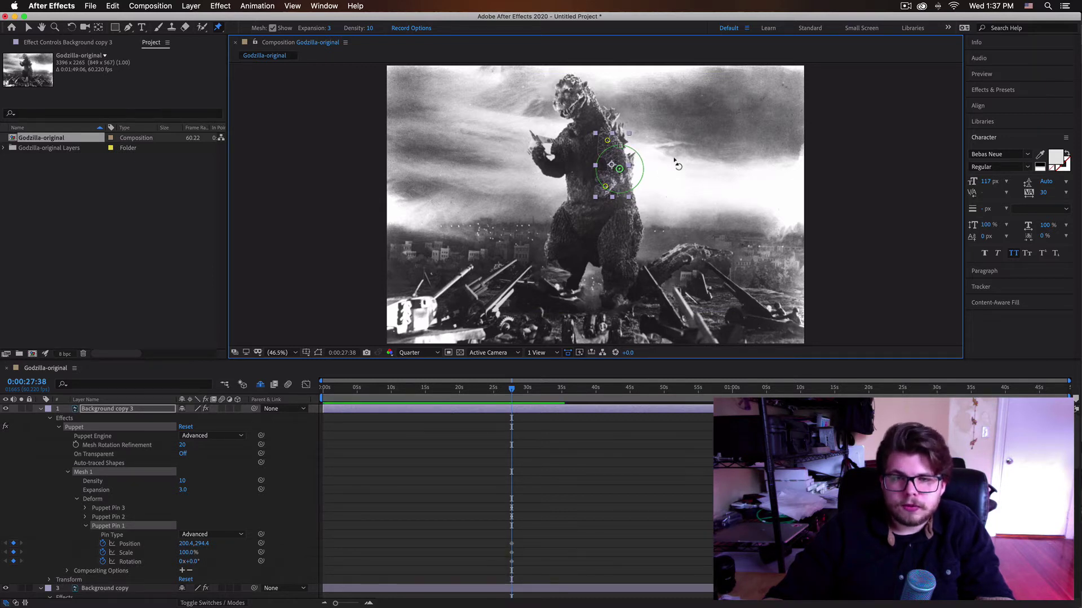
left_click(604, 187)
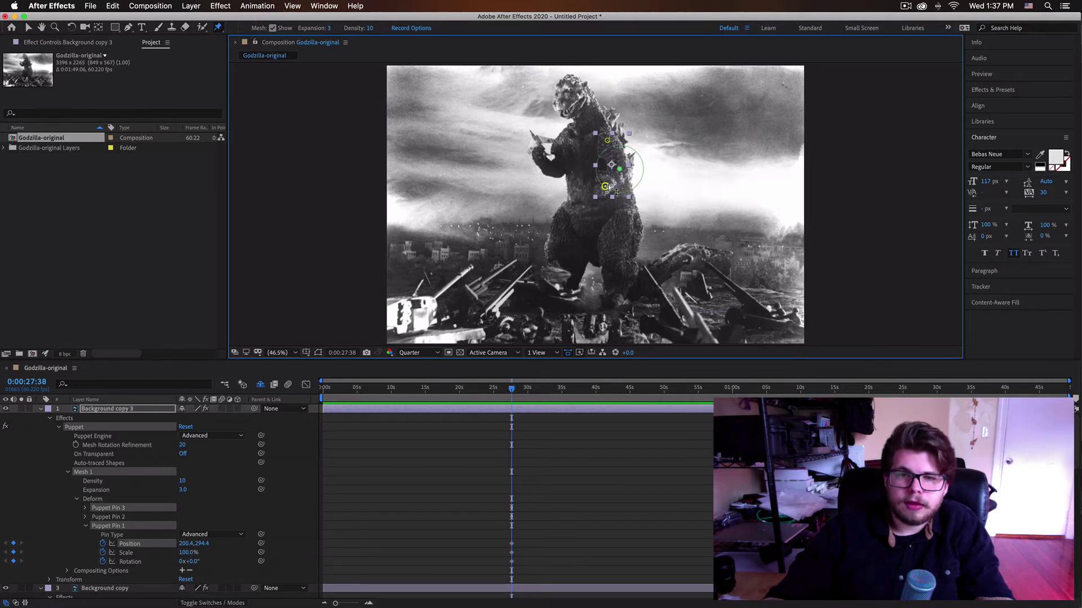
left_click_drag(604, 188, 603, 185)
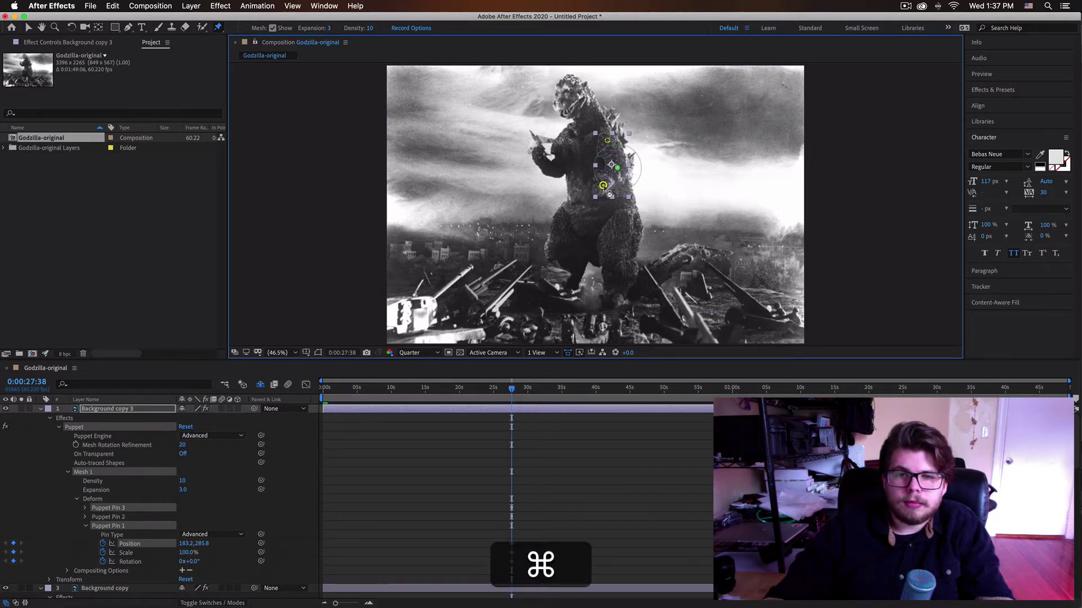
key("super+z")
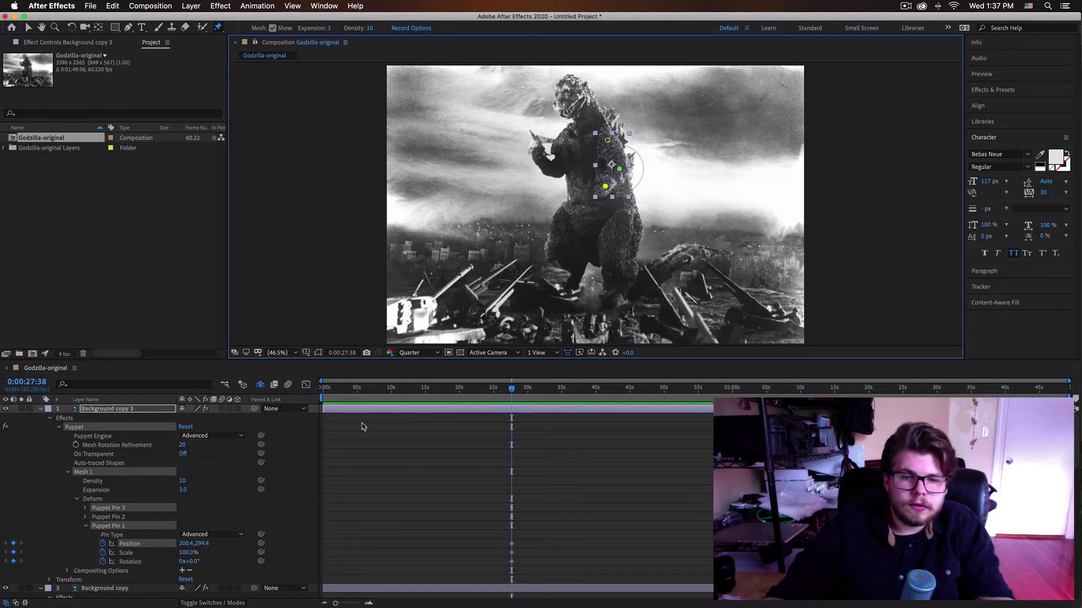
Step: Examine where the puppet pin keyframes of Background copy 3 and Background copy sit in the timeline
scroll(372, 507, "down", 10)
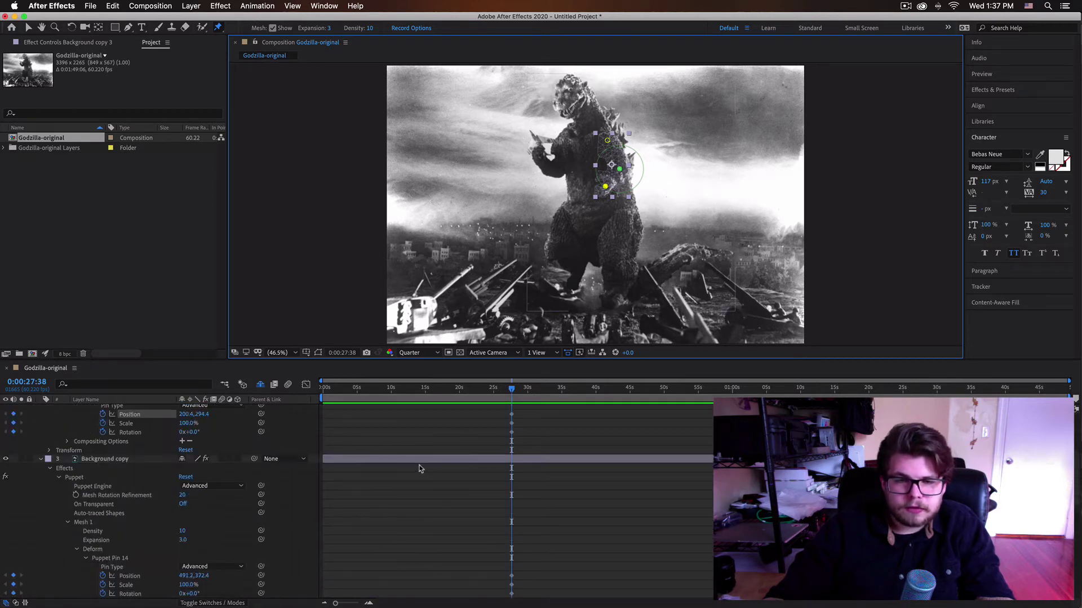
scroll(419, 469, "up", 10)
left_click_drag(512, 387, 316, 390)
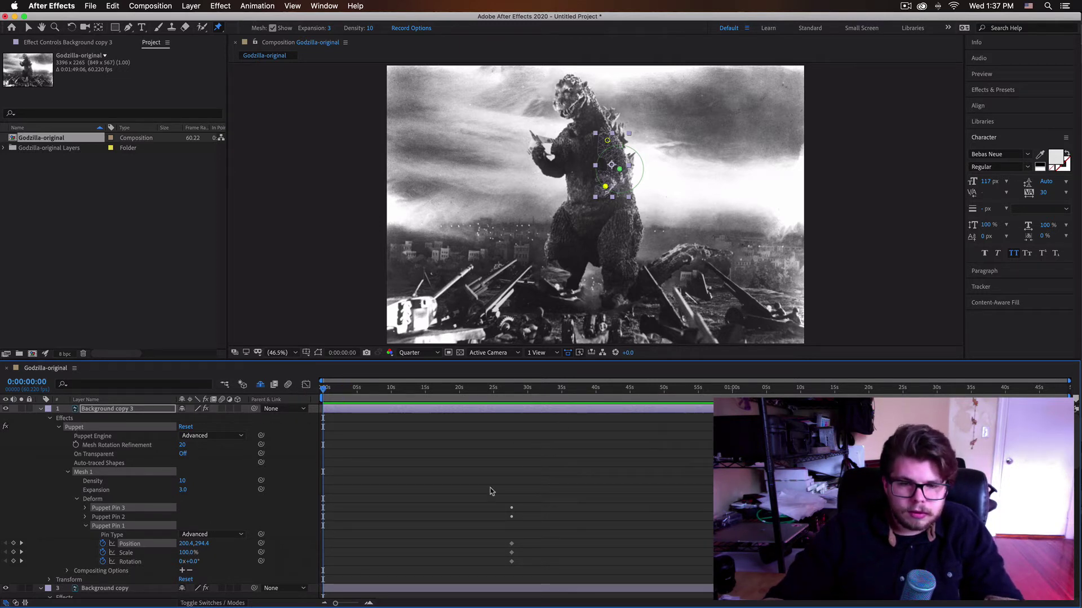
scroll(523, 493, "down", 10)
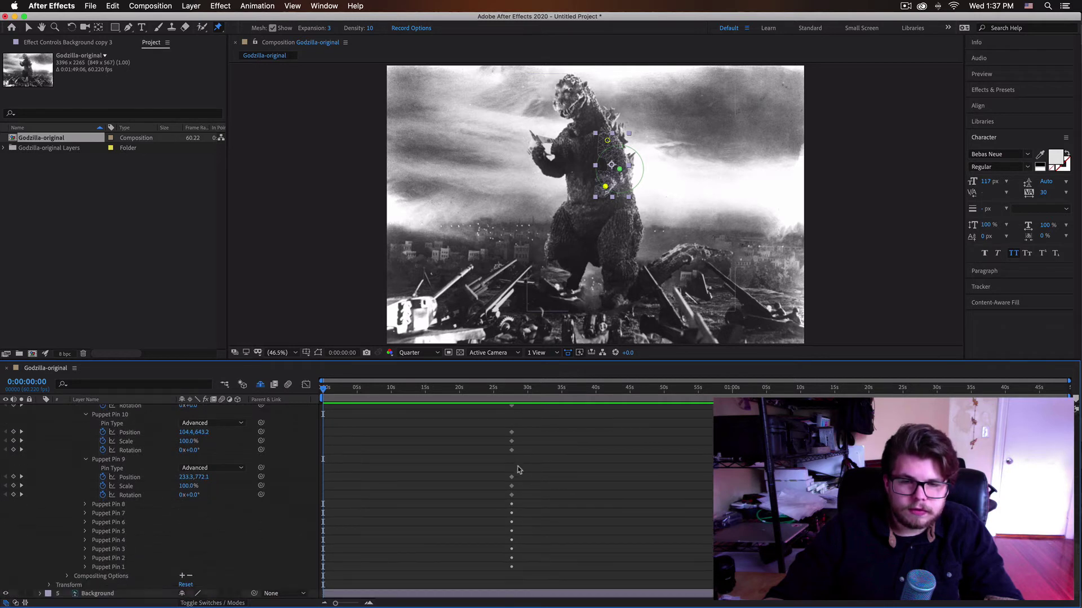
left_click_drag(509, 395, 511, 395)
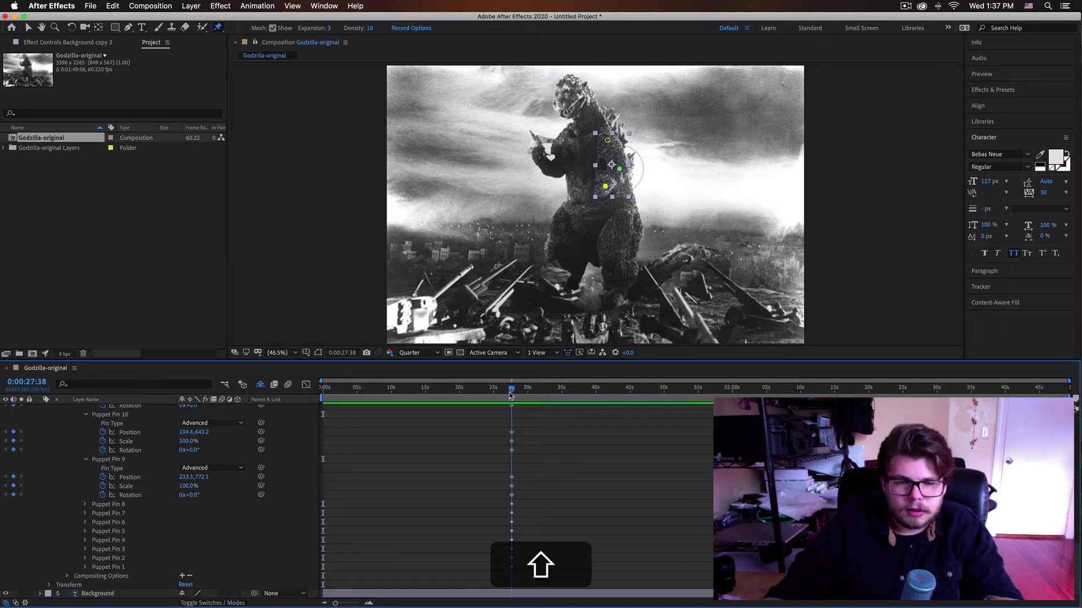
scroll(519, 454, "up", 10)
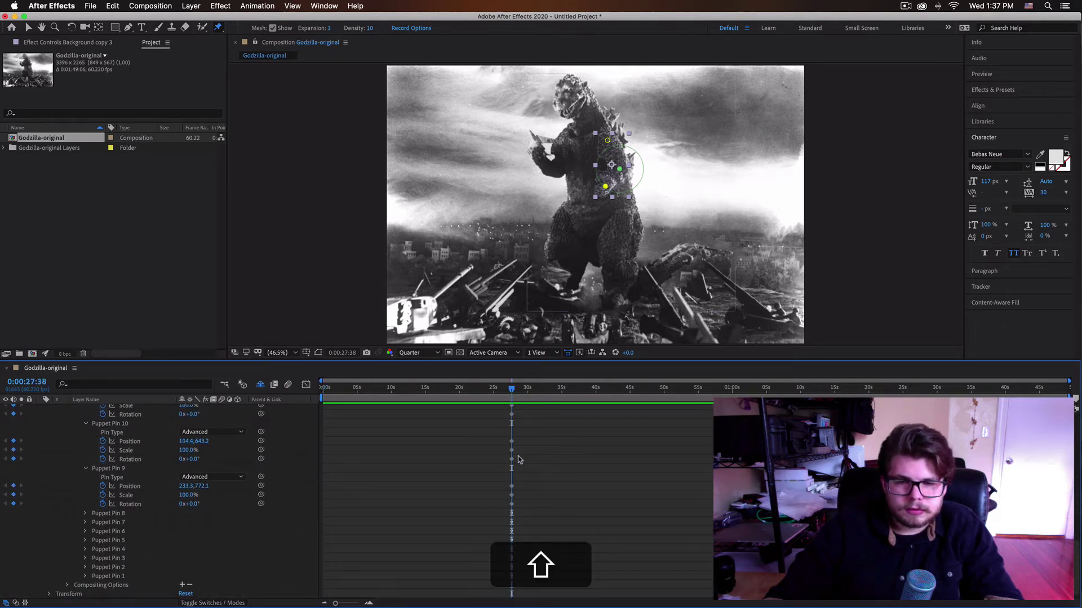
scroll(488, 450, "down", 6)
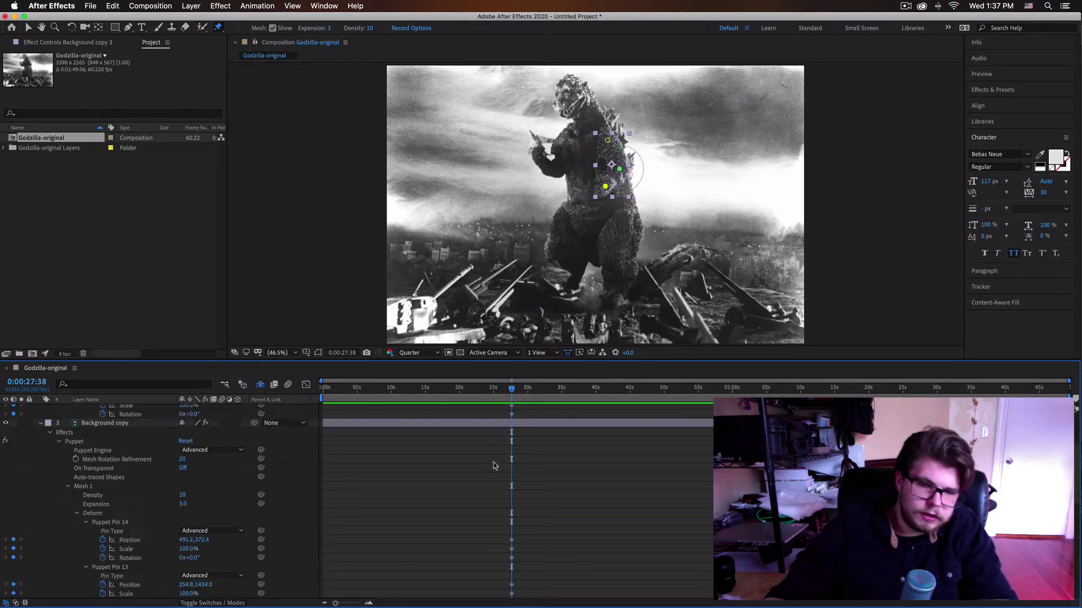
scroll(493, 484, "down", 5)
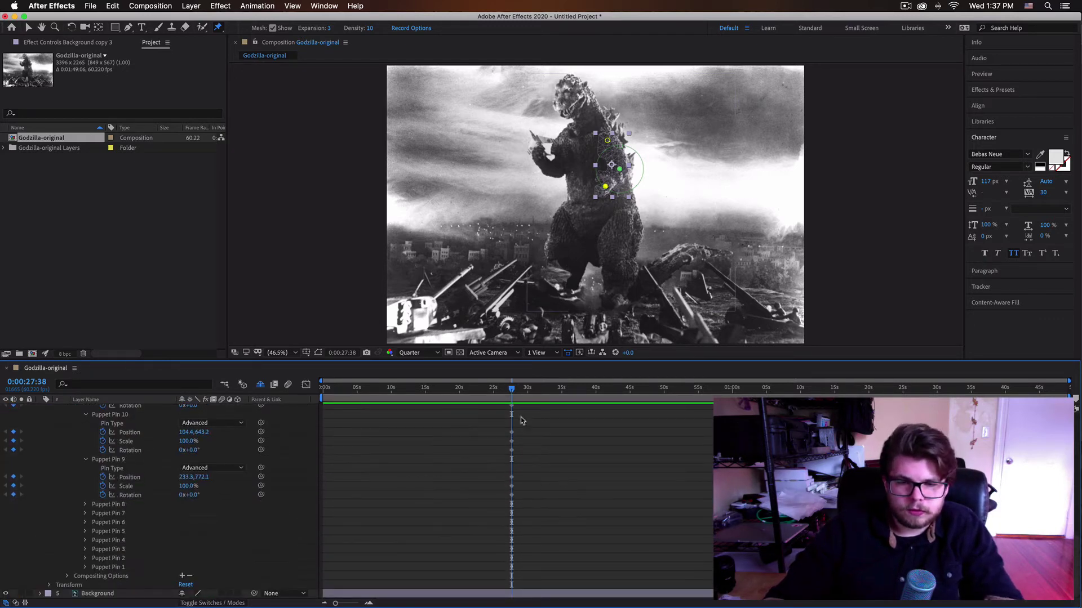
scroll(519, 501, "up", 3)
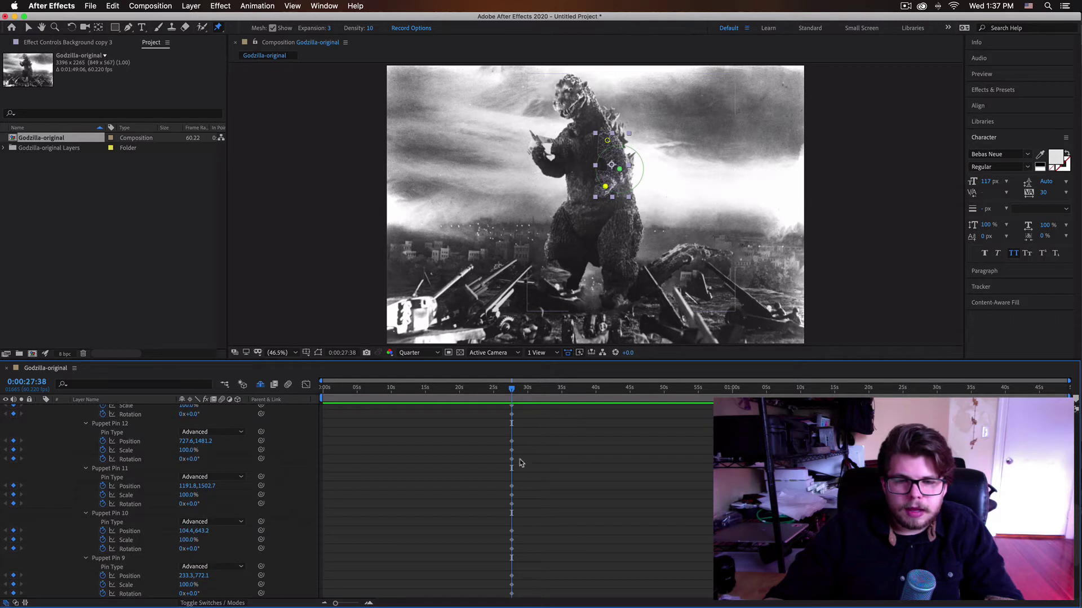
scroll(515, 445, "up", 8)
scroll(519, 474, "down", 6)
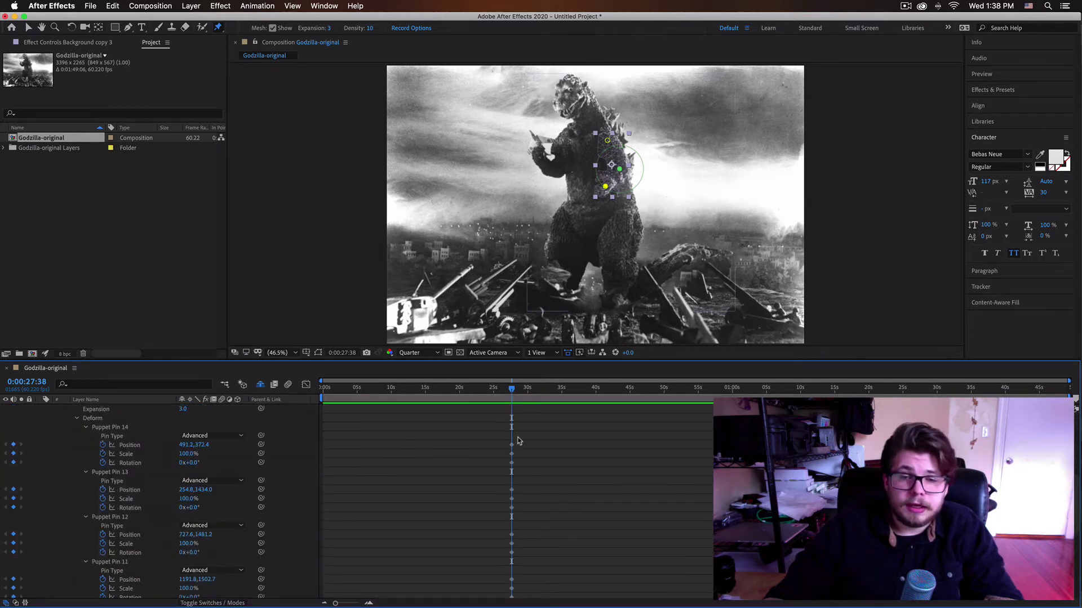
scroll(501, 424, "up", 6)
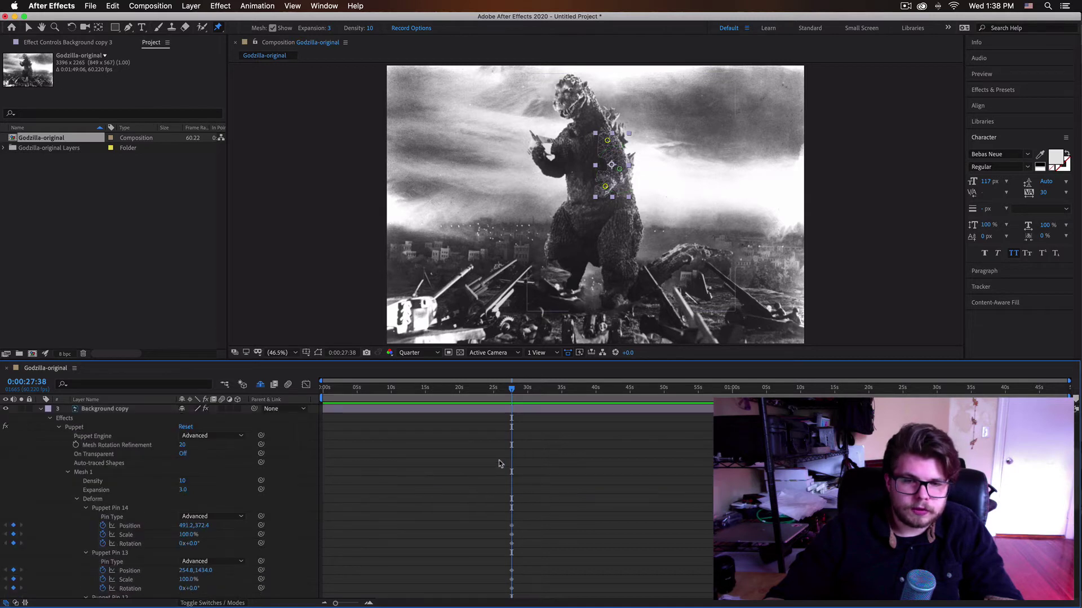
Step: Move the keyframes of Puppet Pins 9 to 14 on the Background copy layer to the start of the timeline
left_click_drag(517, 459, 478, 558)
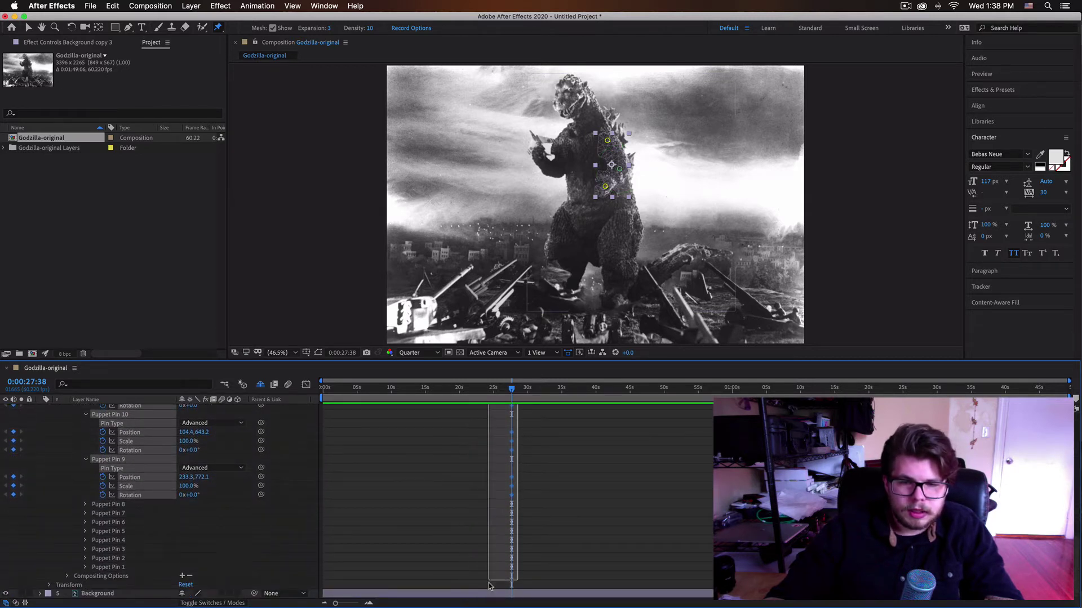
left_click(513, 494)
left_click_drag(513, 490, 472, 492)
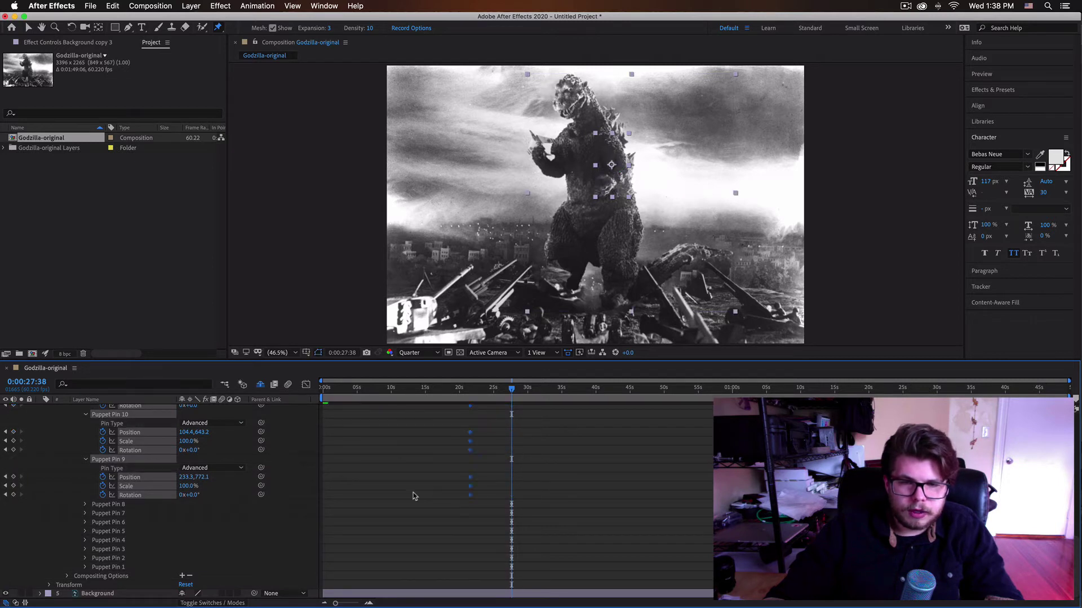
left_click_drag(332, 498, 323, 503)
Step: Move all puppet pin keyframes of Background copy 3 to the timeline's start and return the playhead to 0:00:00:00
scroll(530, 434, "up", 10)
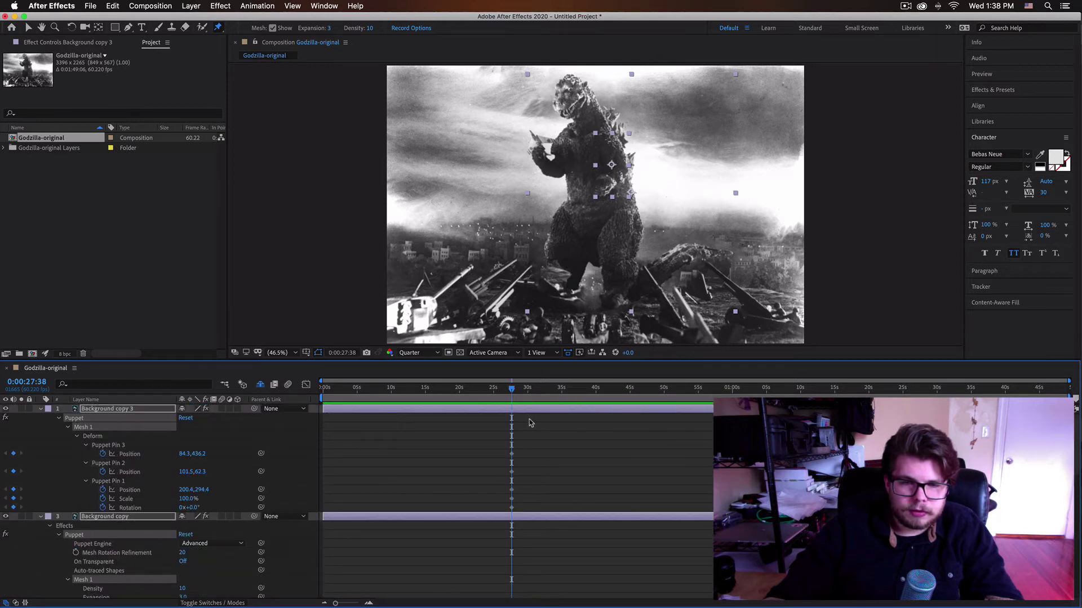
left_click(388, 413)
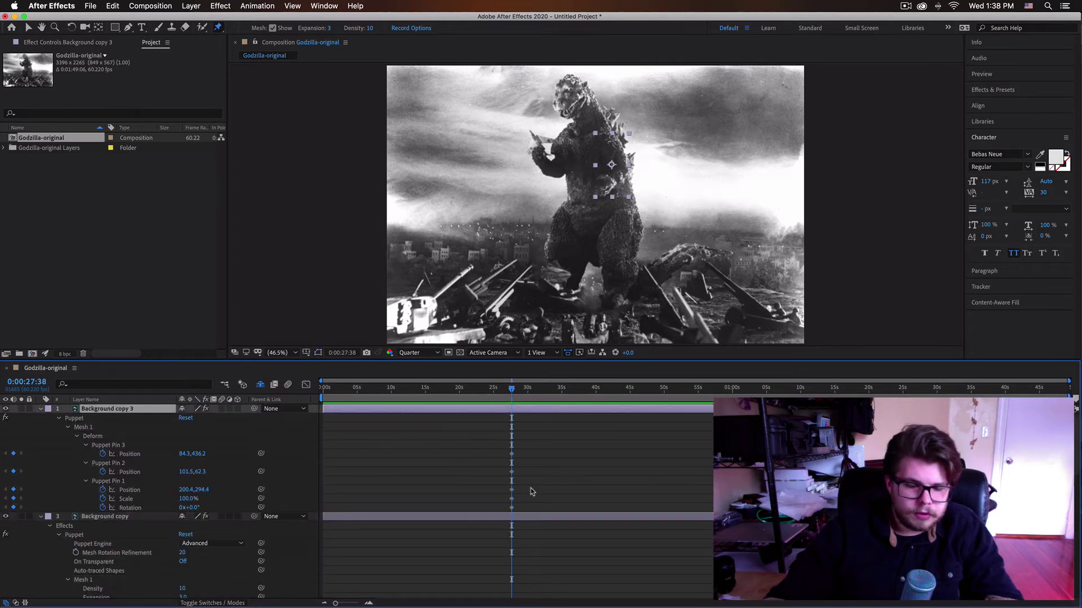
key("u")
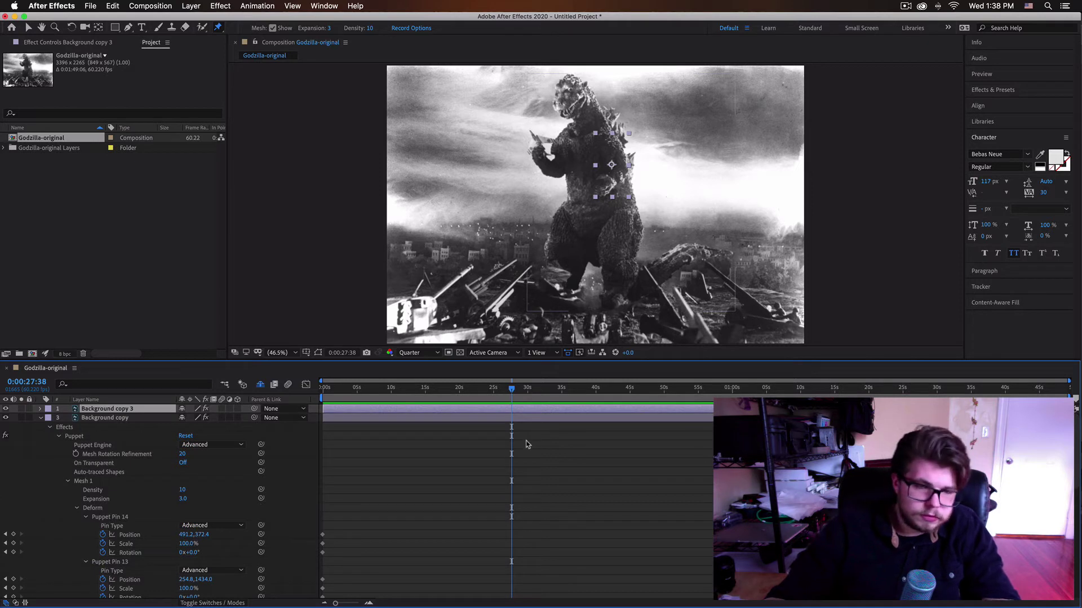
key("u")
left_click_drag(534, 419, 504, 505)
left_click_drag(510, 455, 335, 450)
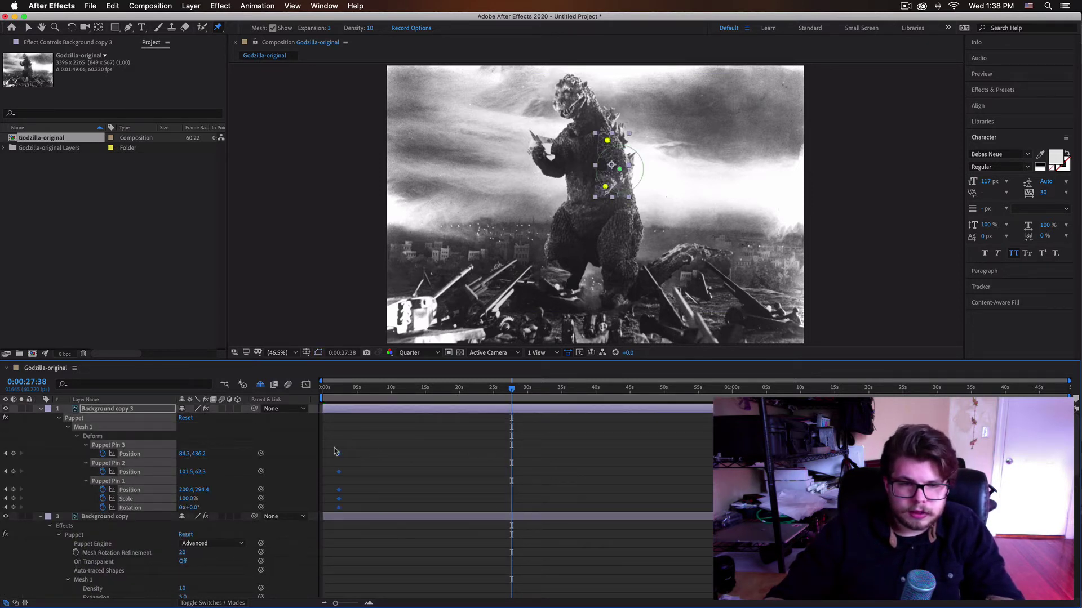
mouse_move(323, 454)
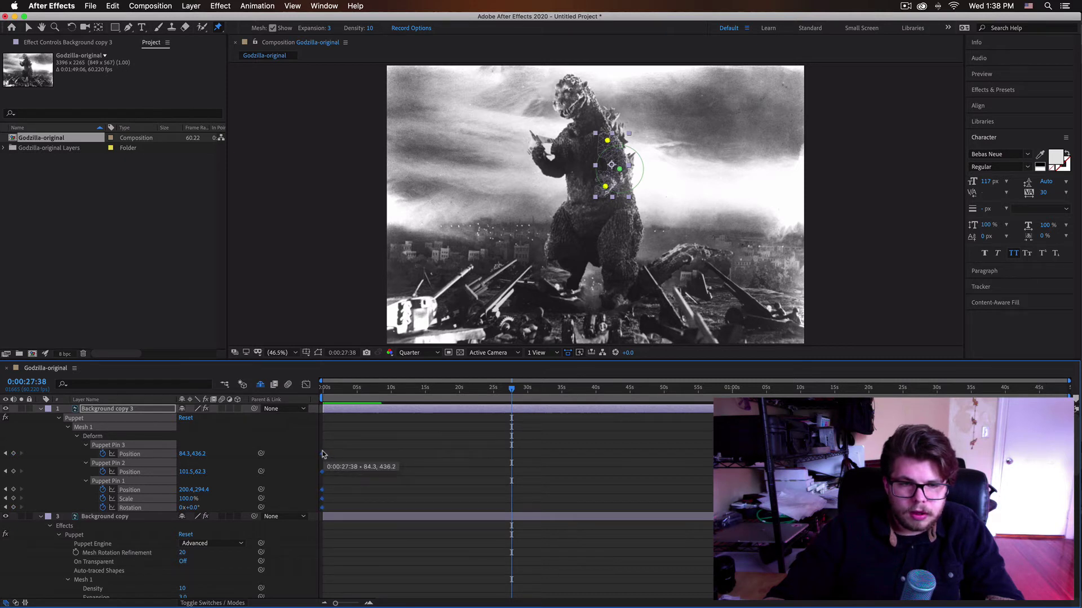
key("space")
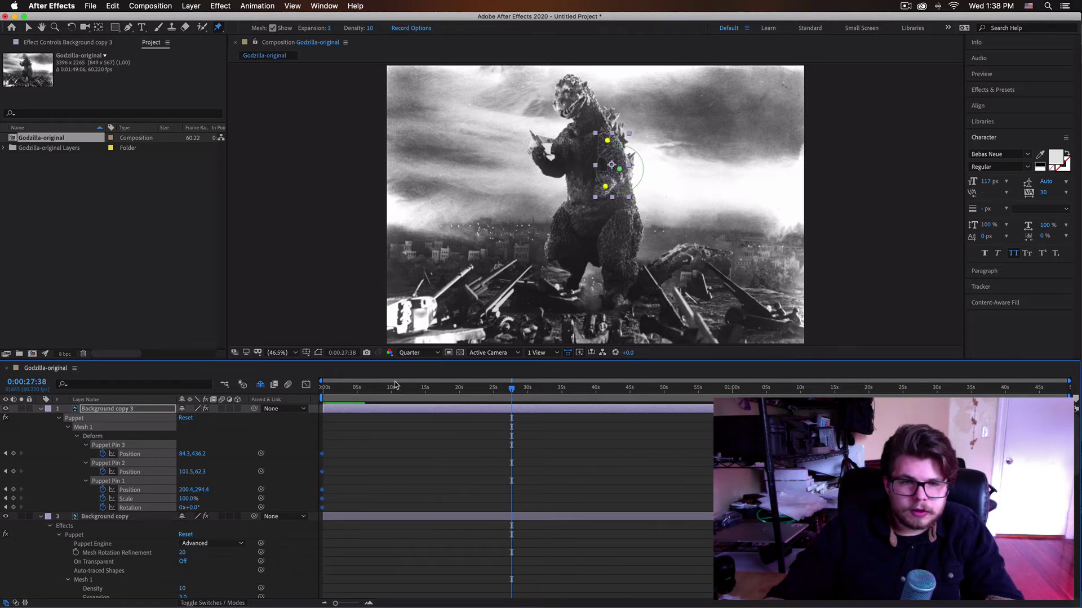
key("space")
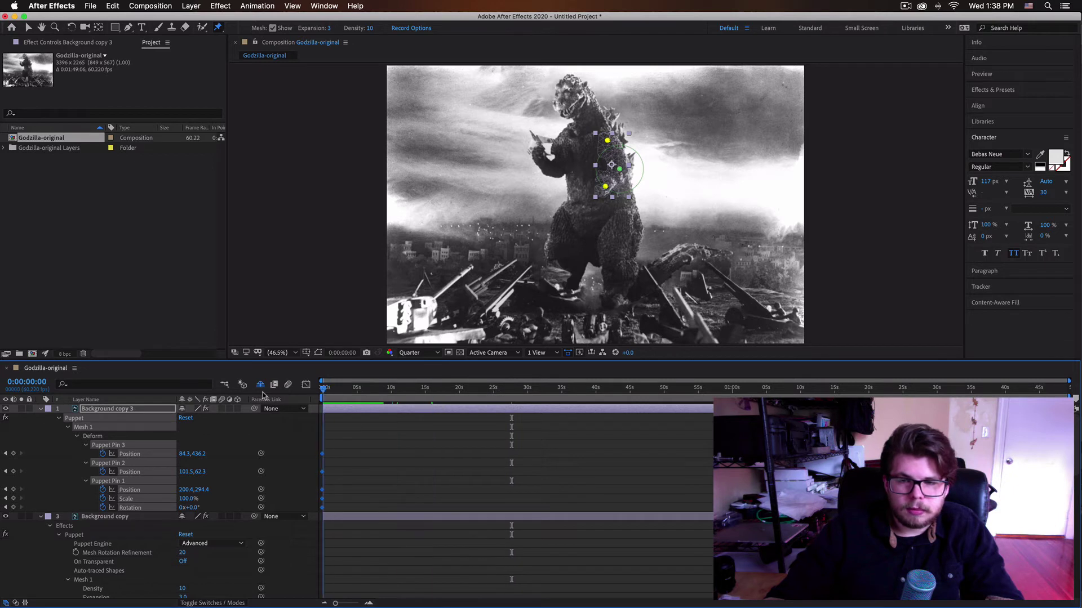
Step: Preview the composition, shorten its work area to about the first 5 seconds, and trim the composition to that work area
key("space")
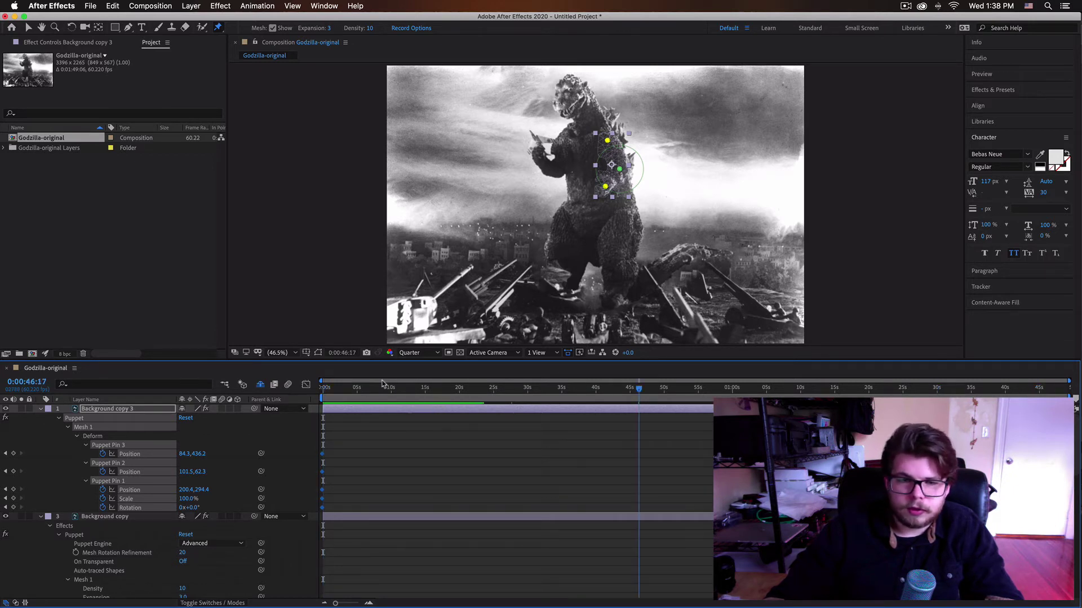
left_click_drag(624, 388, 309, 384)
key("space")
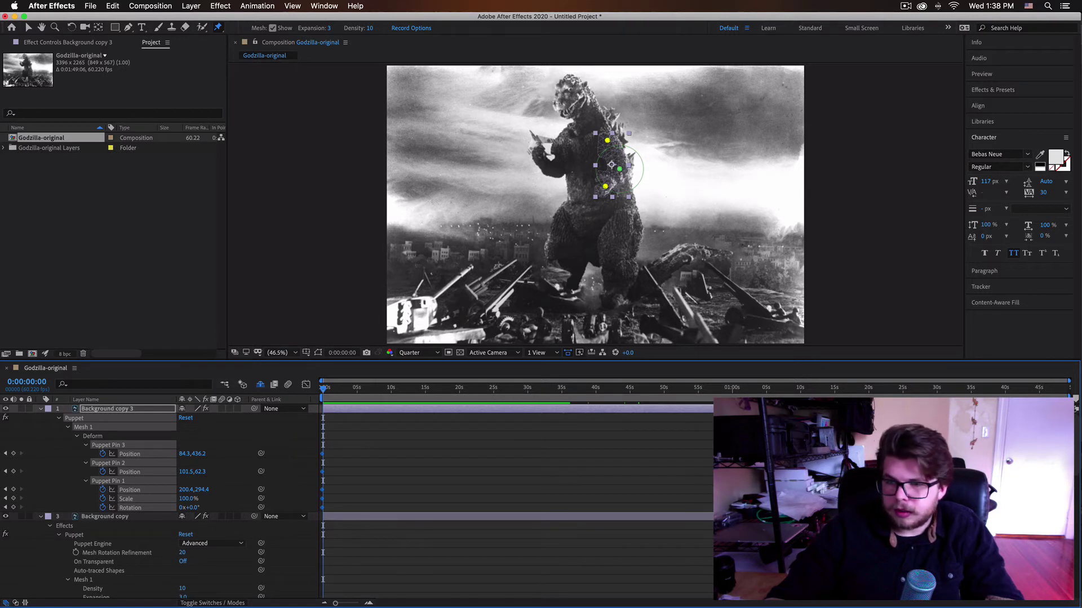
left_click_drag(1074, 397, 364, 399)
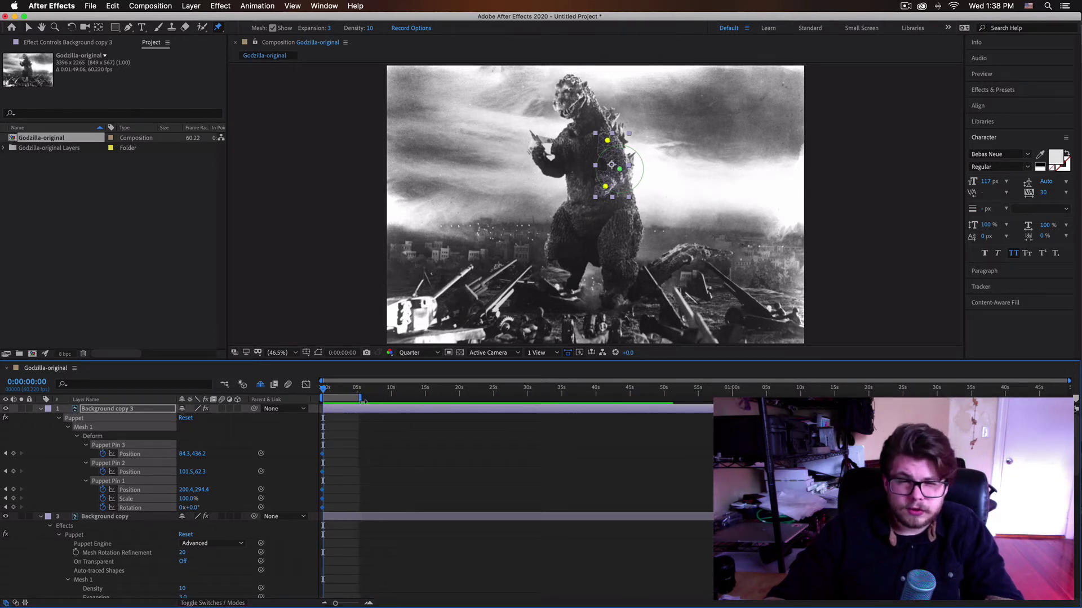
right_click(346, 400)
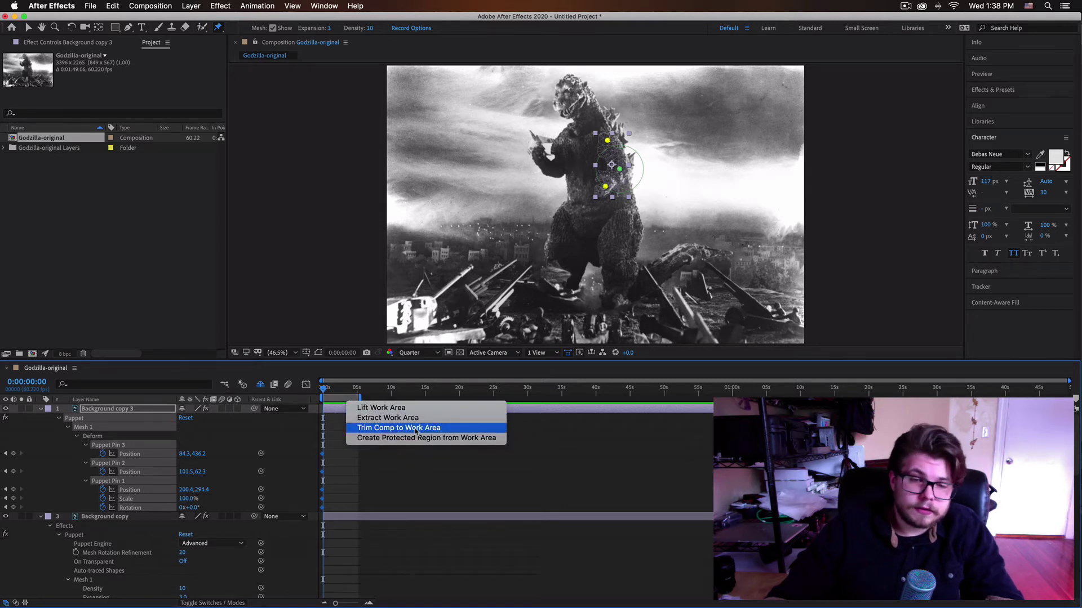
left_click(416, 430)
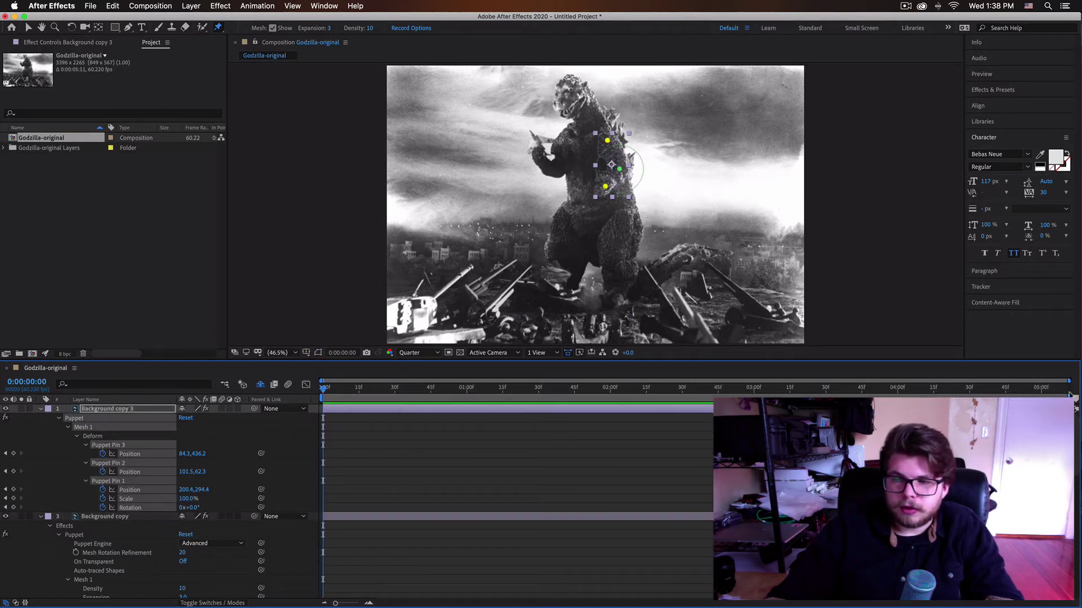
Step: Move the playhead to 0:00:00:29 and select Puppet Pin 13 on the Background copy layer with its mesh shown
mouse_move(388, 394)
left_mouse_down()
mouse_move(471, 394)
mouse_move(326, 395)
mouse_move(396, 398)
left_mouse_up()
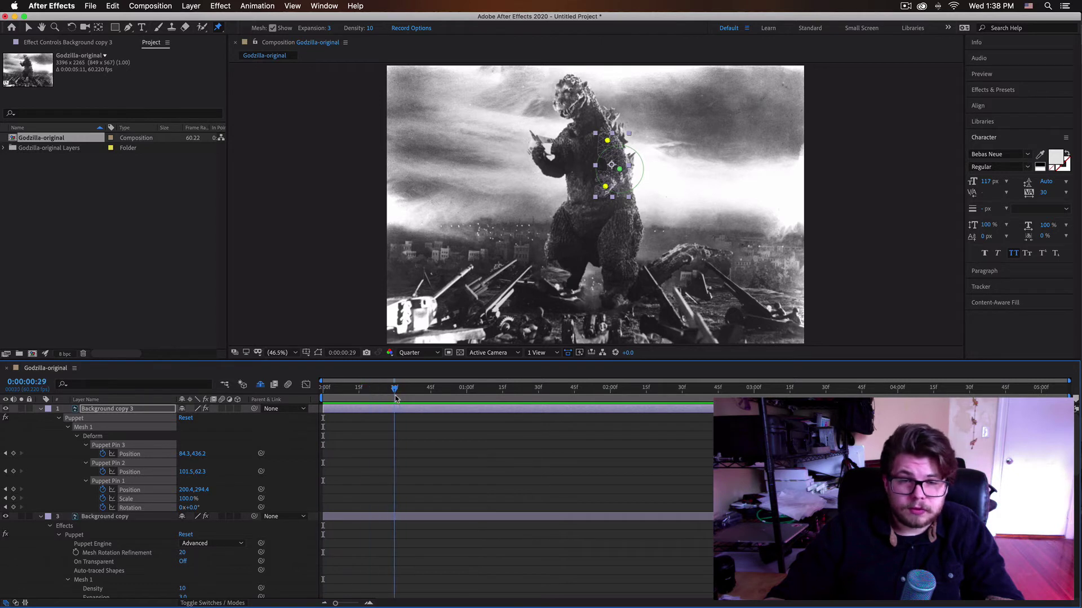
scroll(391, 427, "down", 10)
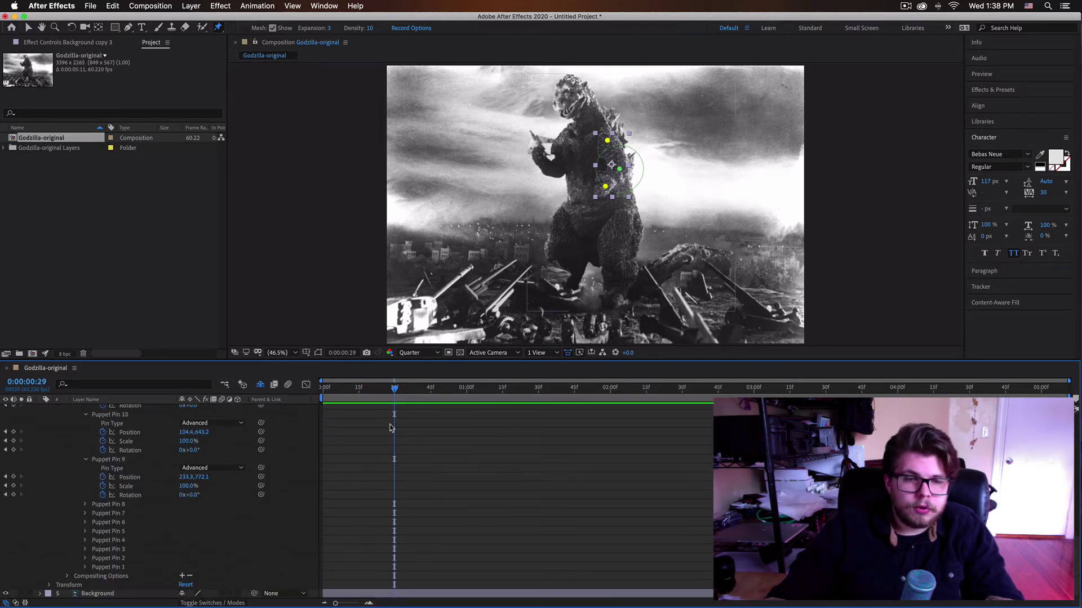
scroll(390, 427, "up", 15)
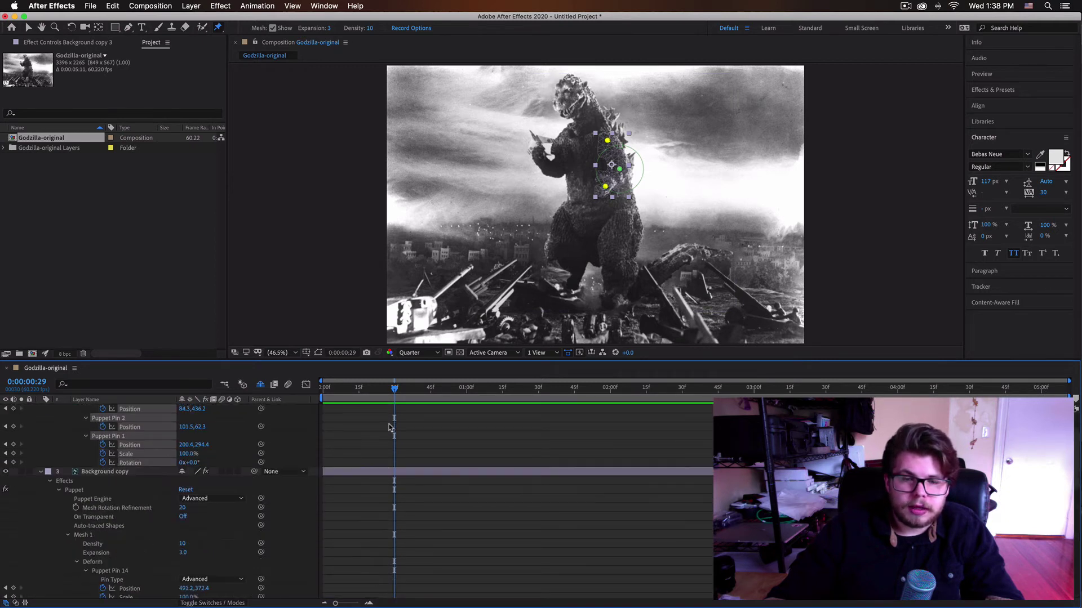
scroll(389, 428, "down", 2)
left_click(382, 429)
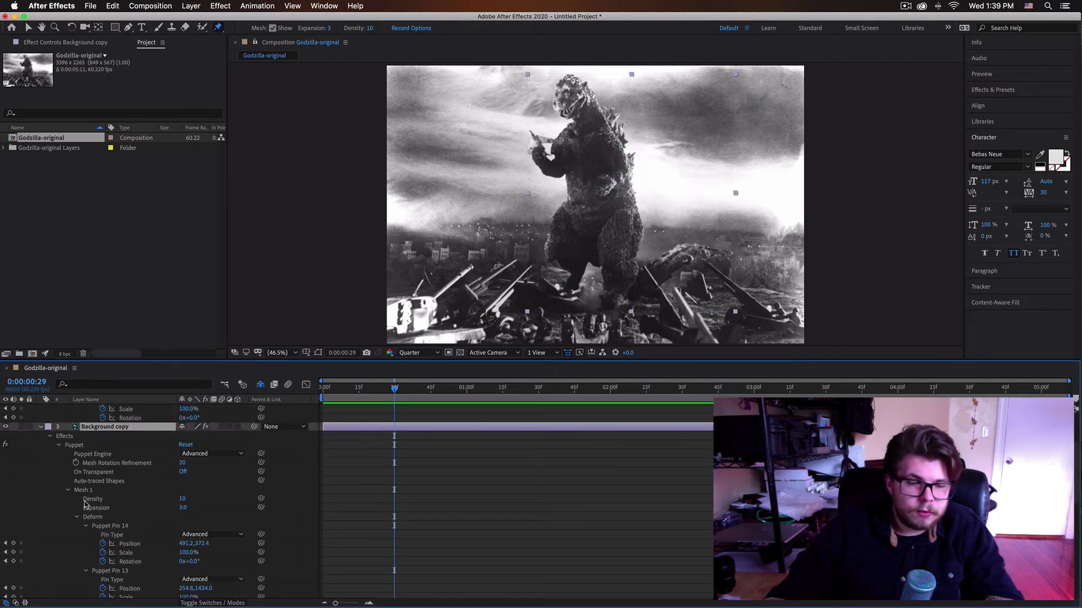
scroll(106, 484, "down", 3)
left_click(114, 481)
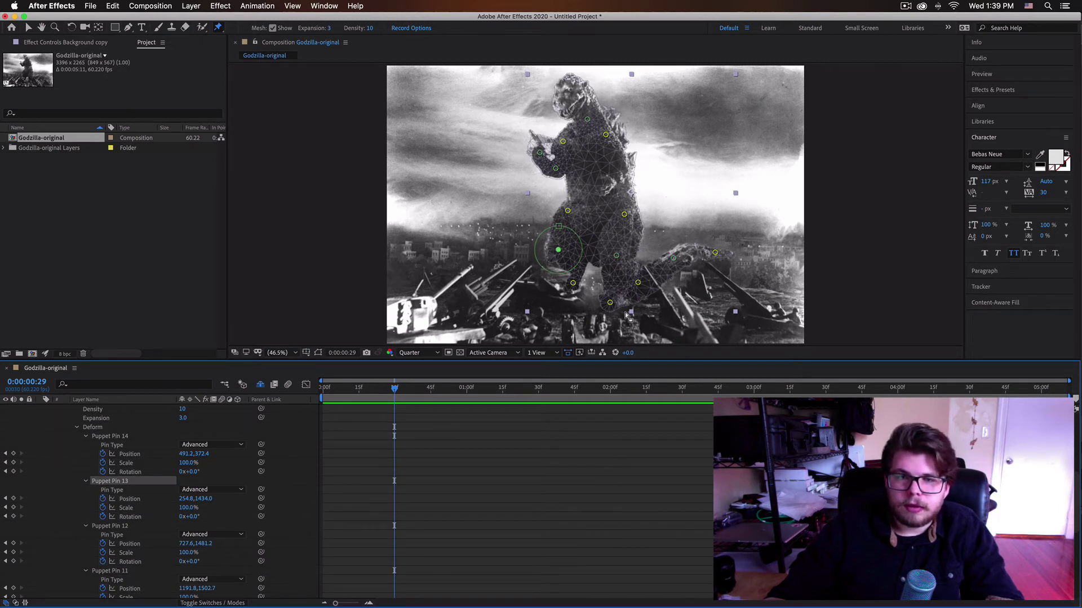
left_click(272, 28)
left_click(273, 28)
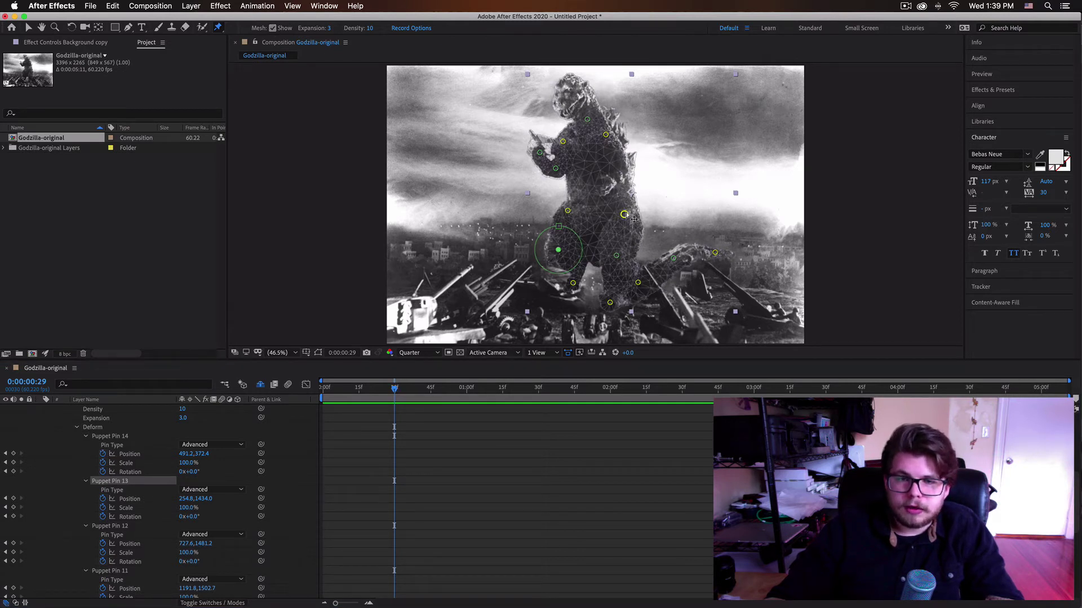
Step: Lower Godzilla's tail at 0:00:00:29 by repositioning its tip, middle and base pins, placing Puppet Pin 11 at 1230.4, 1550.0
left_click(722, 255)
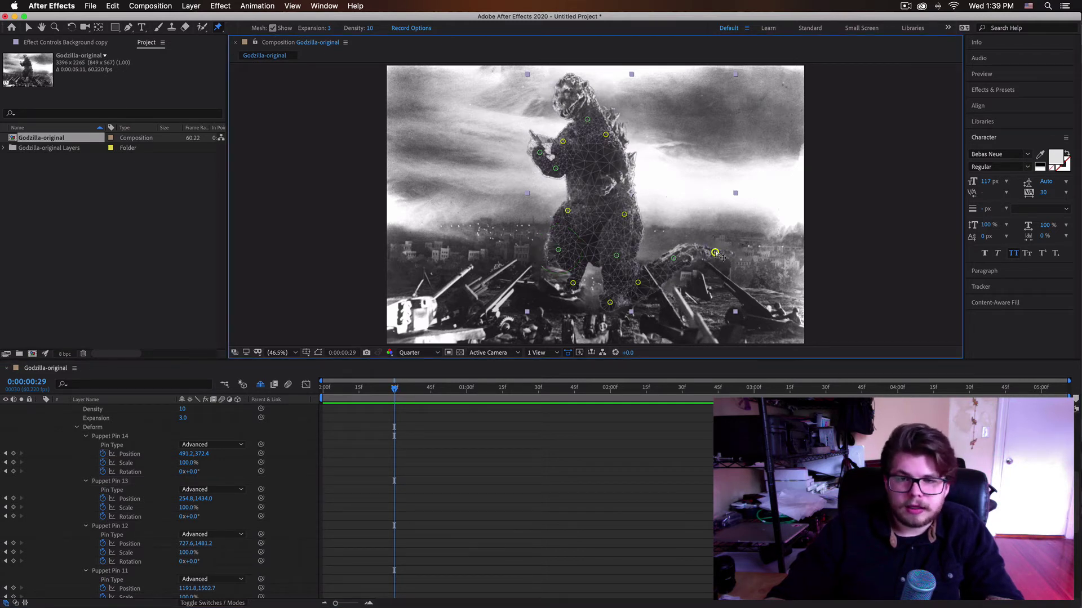
mouse_move(715, 252)
left_mouse_down()
mouse_move(723, 262)
mouse_move(680, 267)
mouse_move(698, 253)
left_mouse_up()
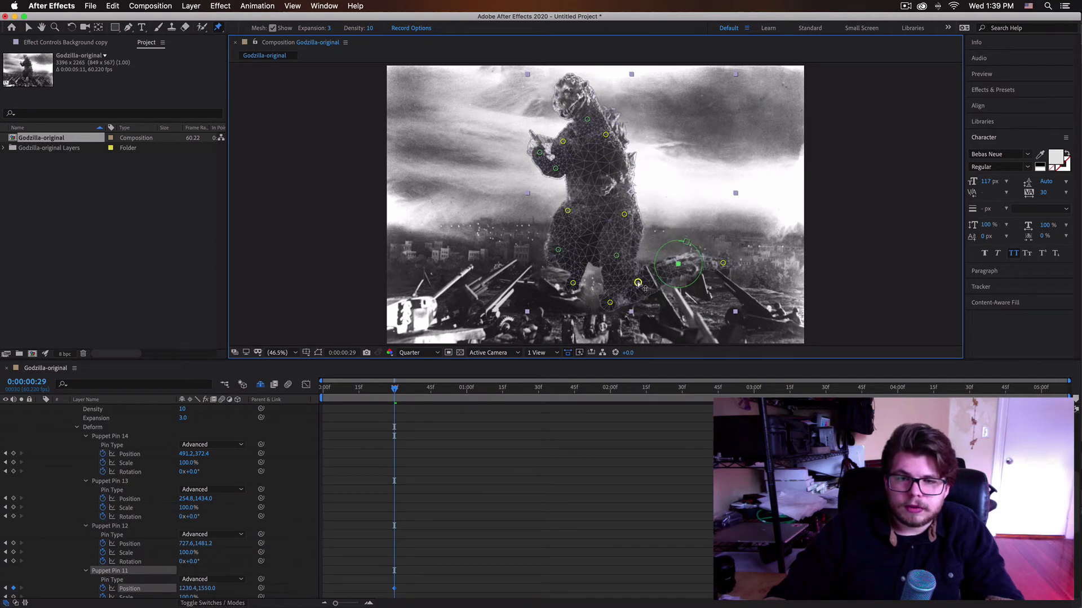
left_click(622, 289)
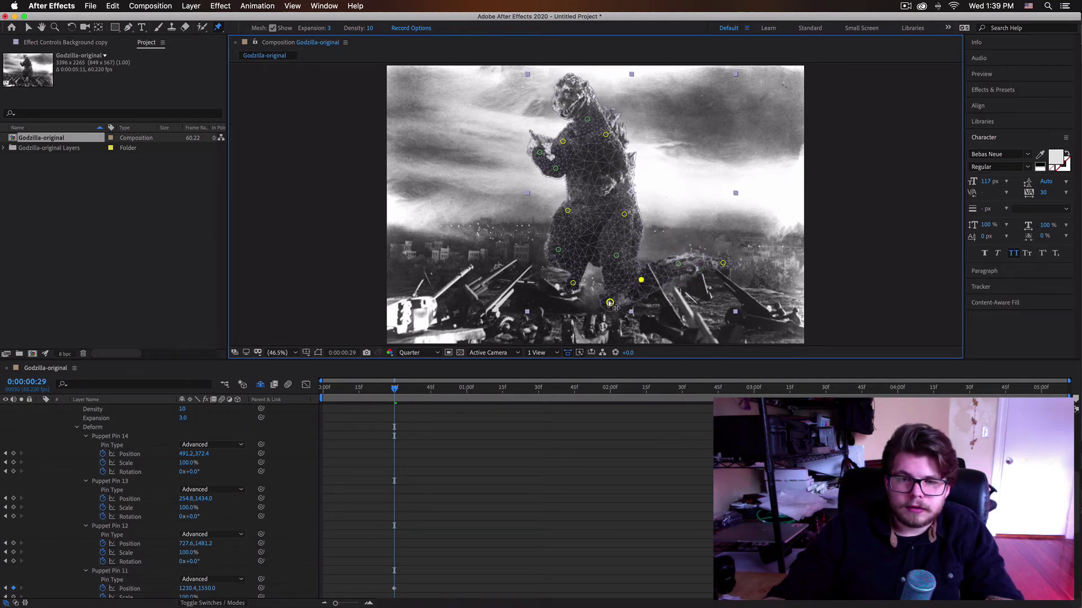
Step: Raise the foot, knee and hip pins of the leg nearest the tail at 0:00:00:29, bringing Puppet Pin 12 to 727.6, 1416.8
left_click_drag(610, 303, 612, 295)
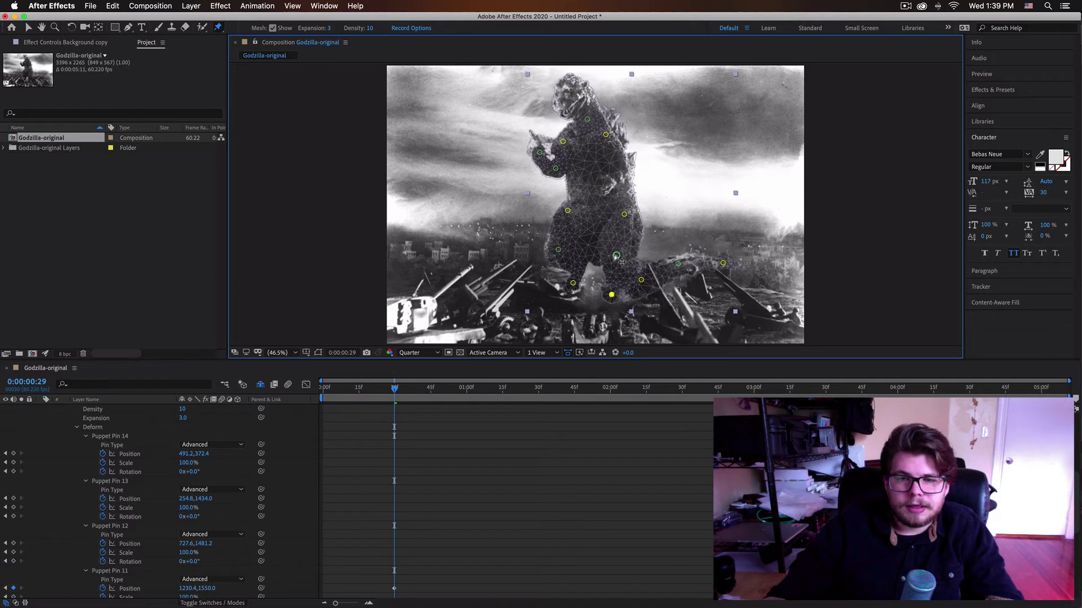
left_click_drag(616, 254, 627, 218)
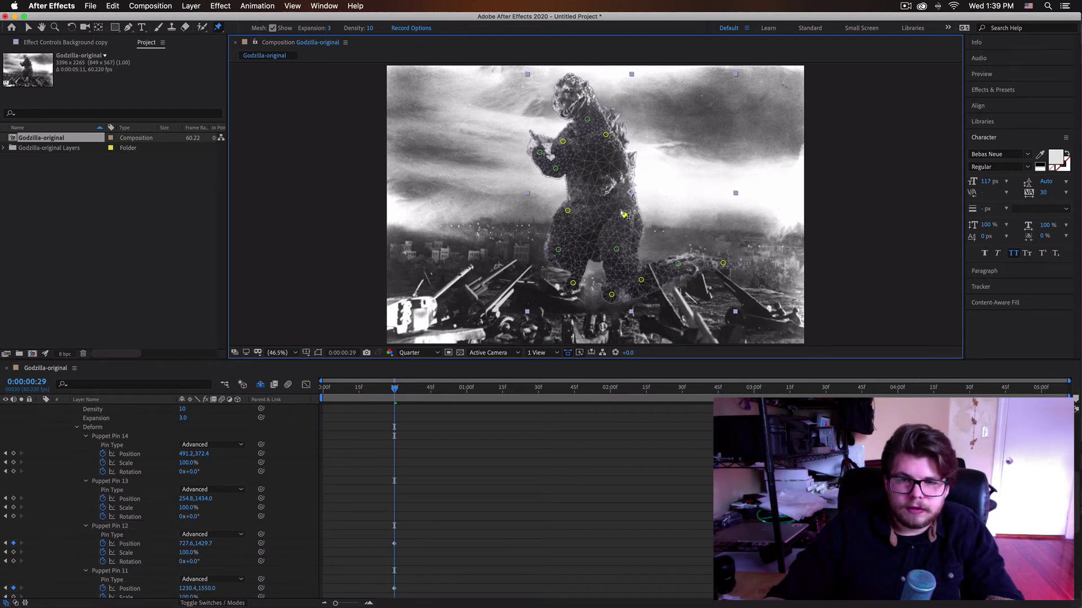
mouse_move(691, 189)
left_mouse_down()
mouse_move(613, 345)
mouse_move(593, 353)
mouse_move(619, 338)
left_mouse_up()
mouse_move(677, 188)
left_mouse_down()
mouse_move(575, 326)
mouse_move(591, 325)
left_mouse_up()
key("Up")
key("Up")
key("Up")
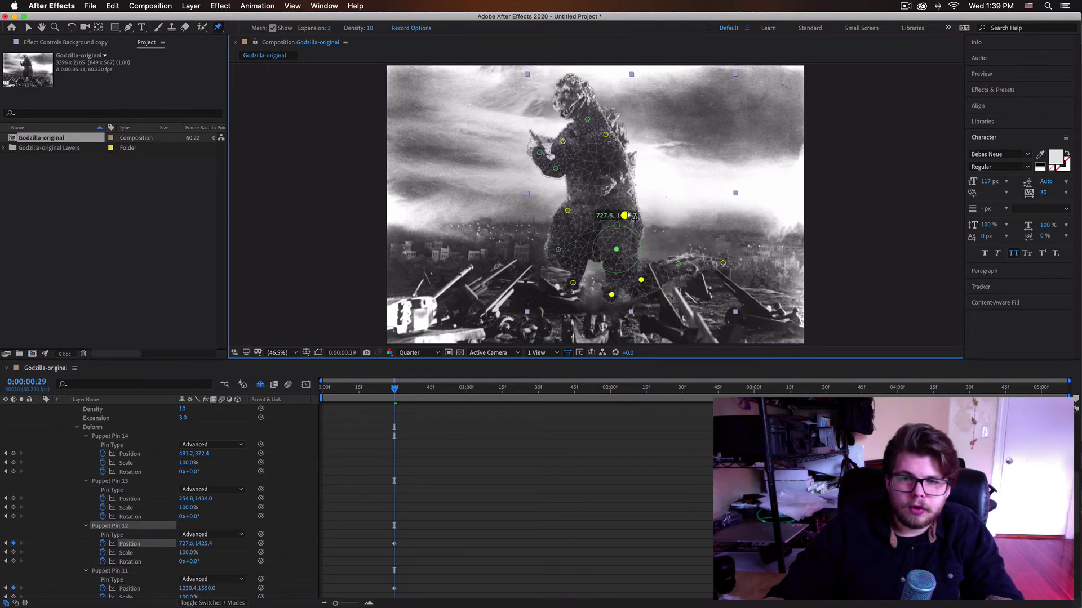
left_click(688, 210)
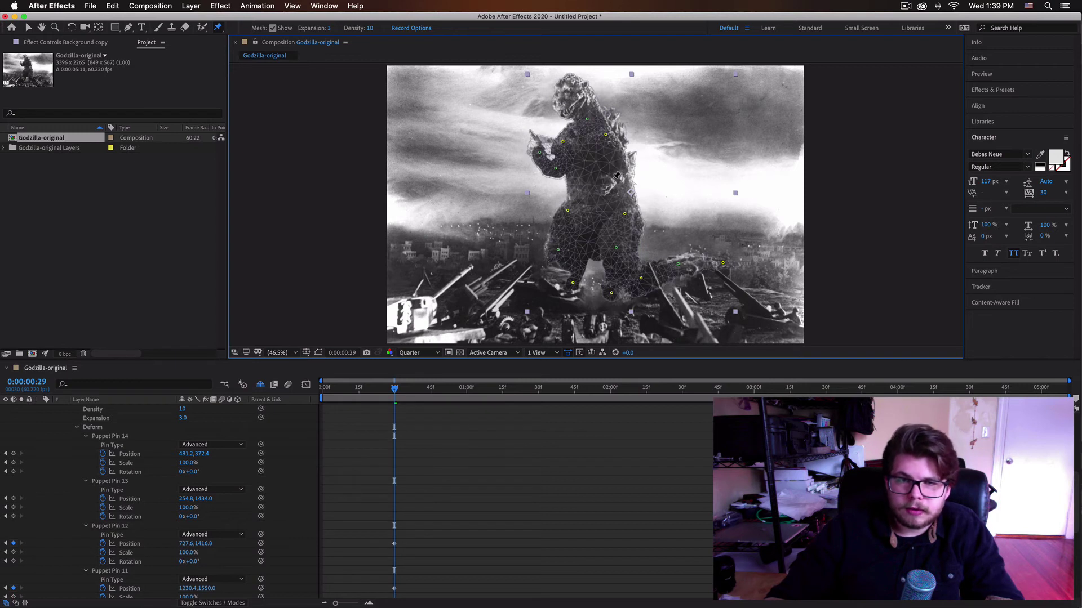
Step: Try raising all pins of the leg farther from the tail, with Puppet Pin 13 at 259.1, 1412.5, and undo the move
left_click_drag(530, 196, 596, 350)
left_click_drag(574, 218, 575, 215)
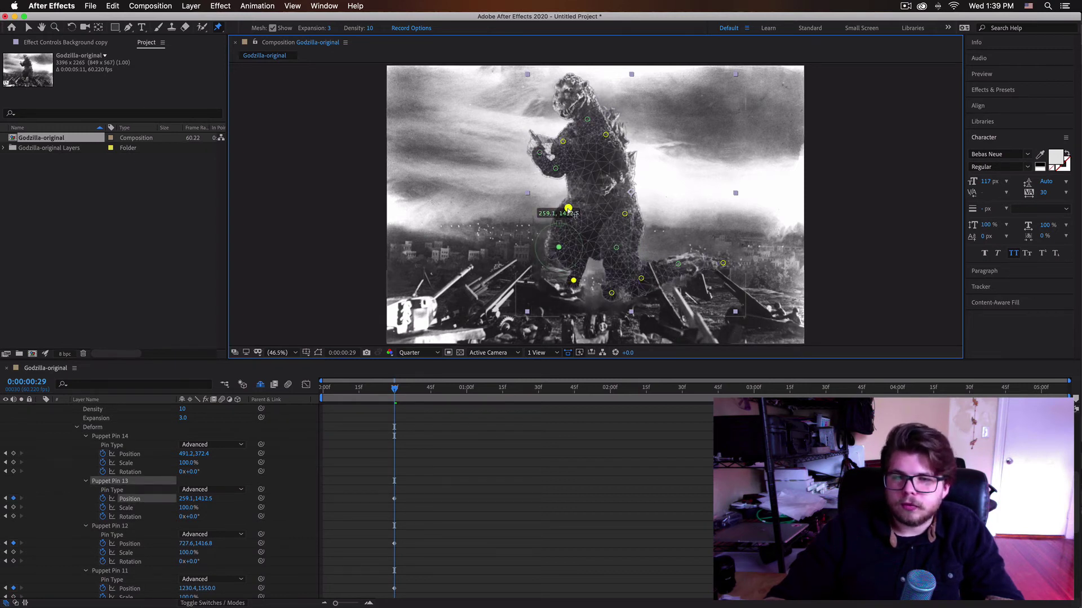
key("super+z")
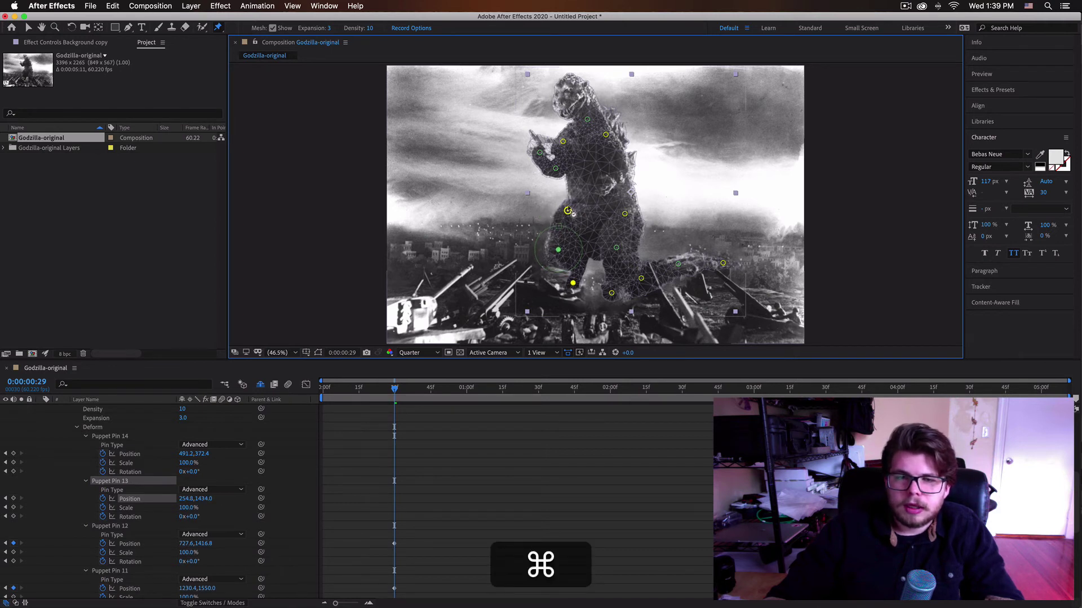
Step: Shift the knee and hip pins of the leg farther from the tail slightly rightward, placing Puppet Pin 13 at 263.4, 1434.0
left_click(515, 221)
left_click_drag(511, 197, 586, 274)
left_click_drag(573, 213, 570, 214)
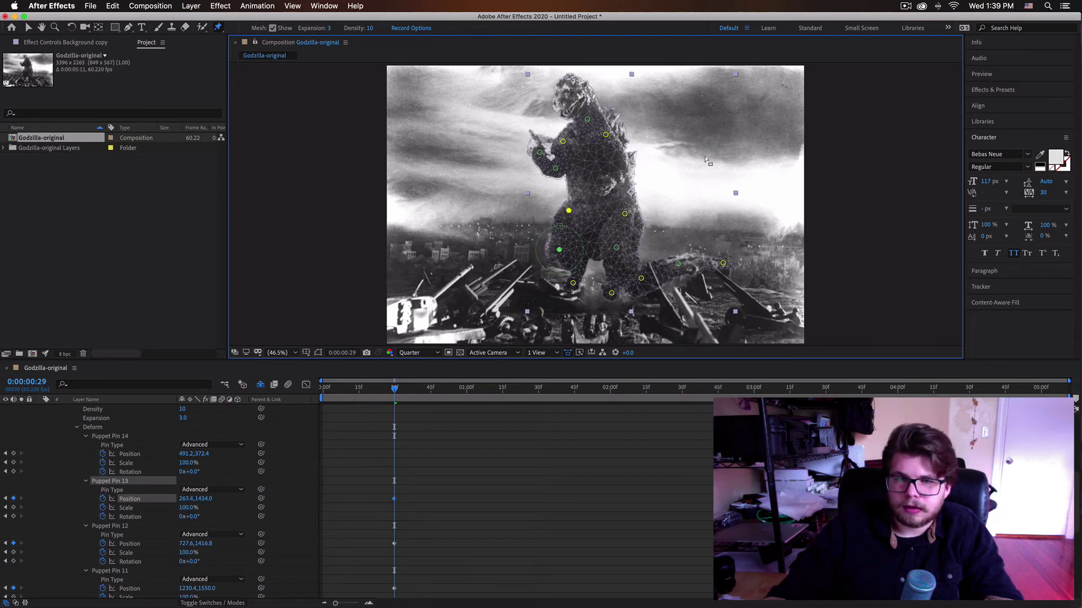
left_click(760, 150)
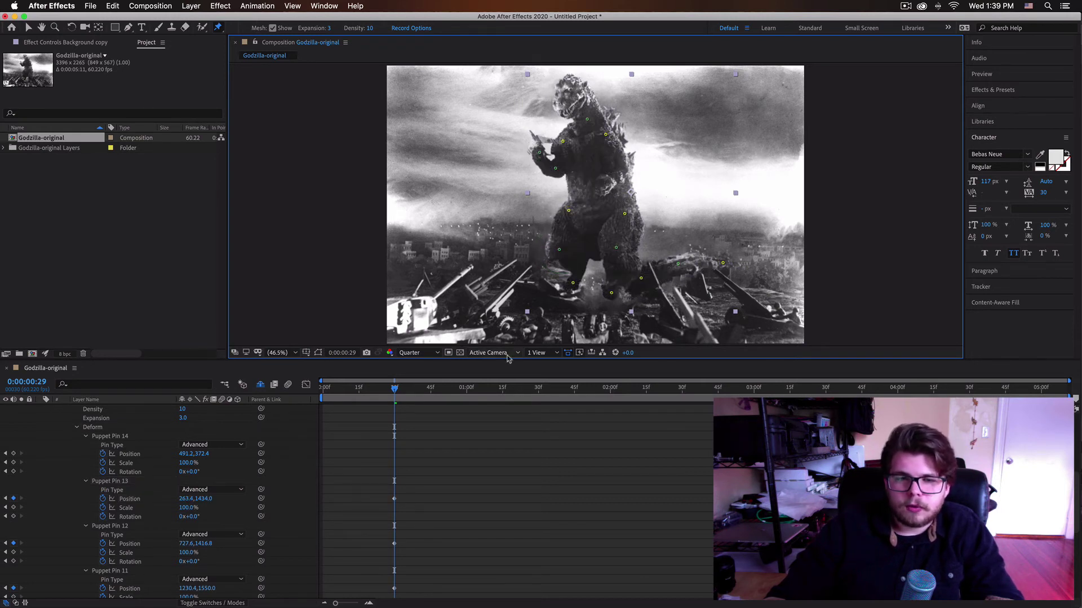
Step: Preview the leg and tail motion, then move the tail-tip pin slightly lower at 0:00:00:29
key("space")
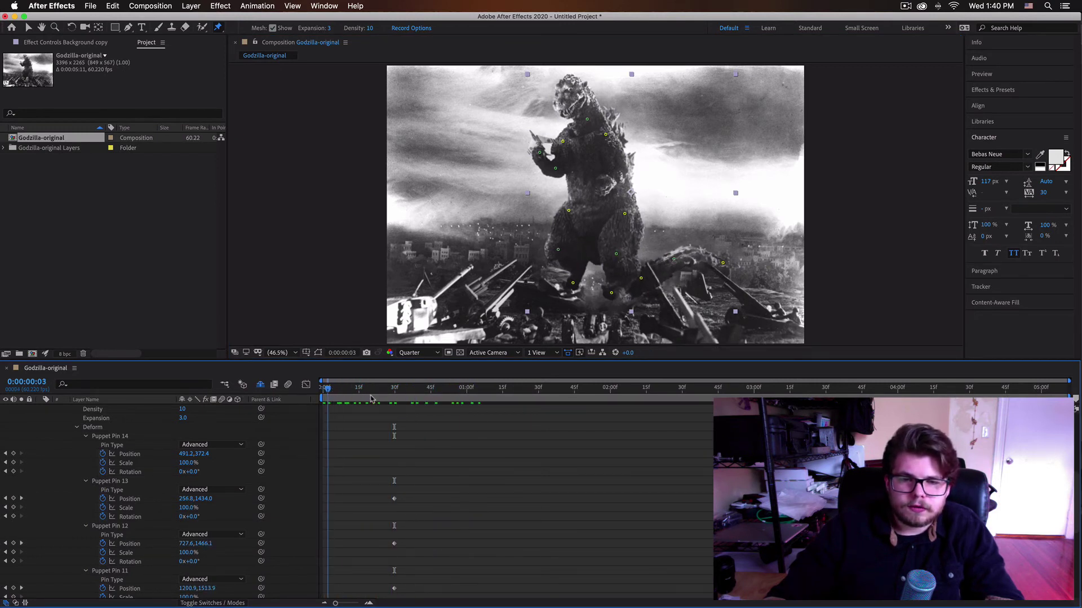
left_click(394, 396)
left_click_drag(396, 398, 398, 399)
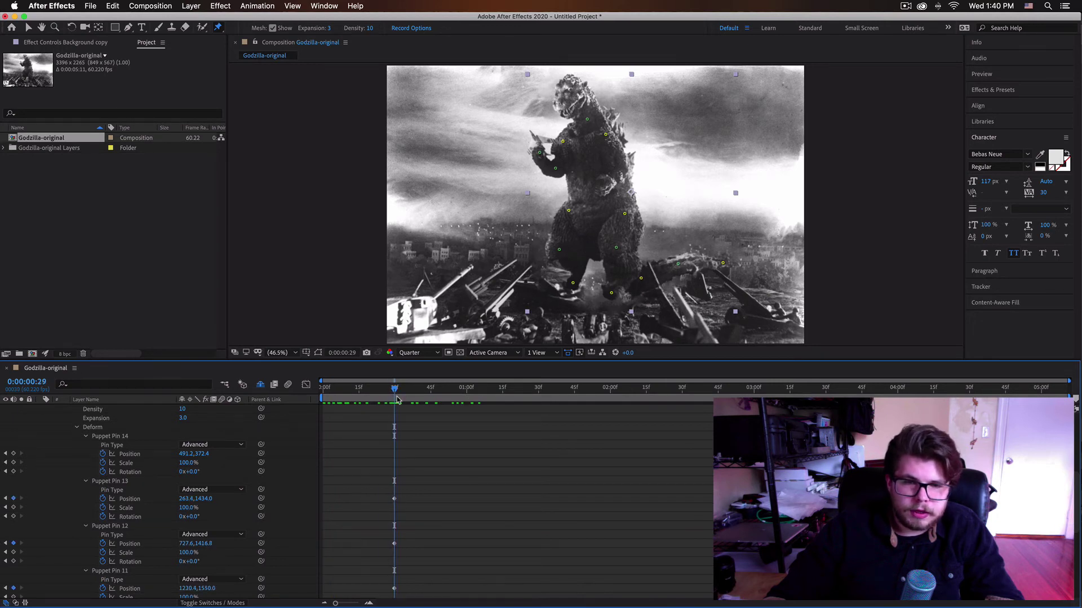
left_click_drag(725, 265, 725, 272)
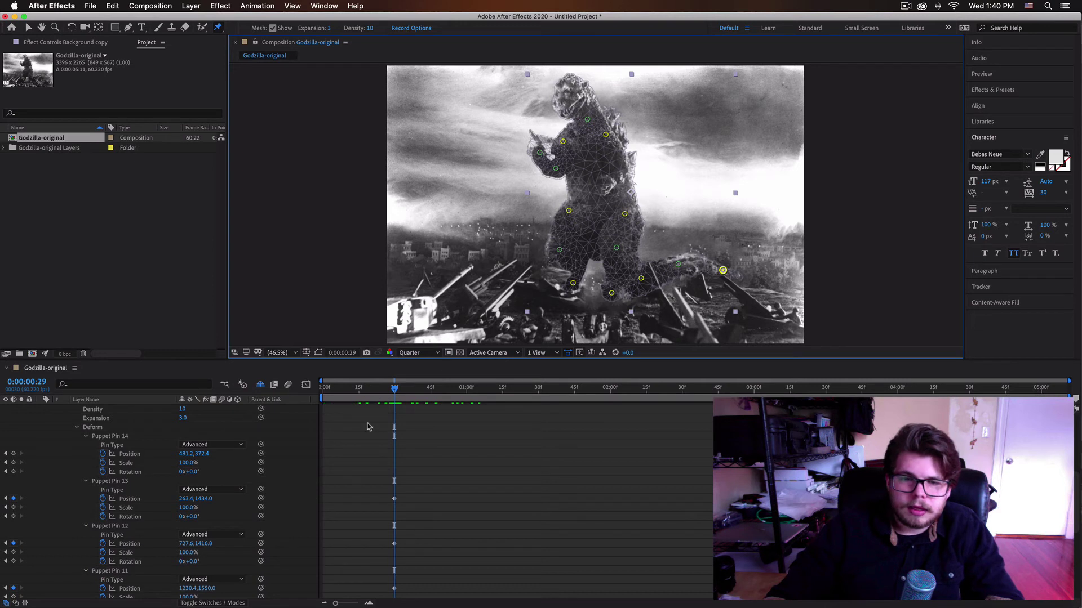
Step: Move the tail-tip pin inward toward the body at 0:00:00:57 and preview the animation, returning to 0:00:00:00
left_click_drag(396, 389, 464, 391)
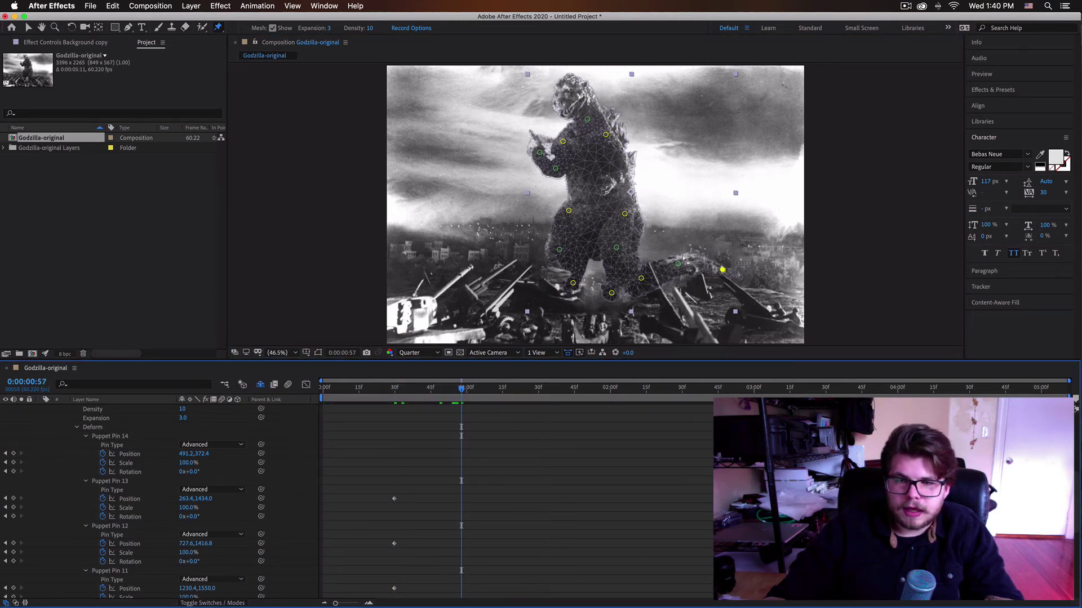
left_click(726, 272)
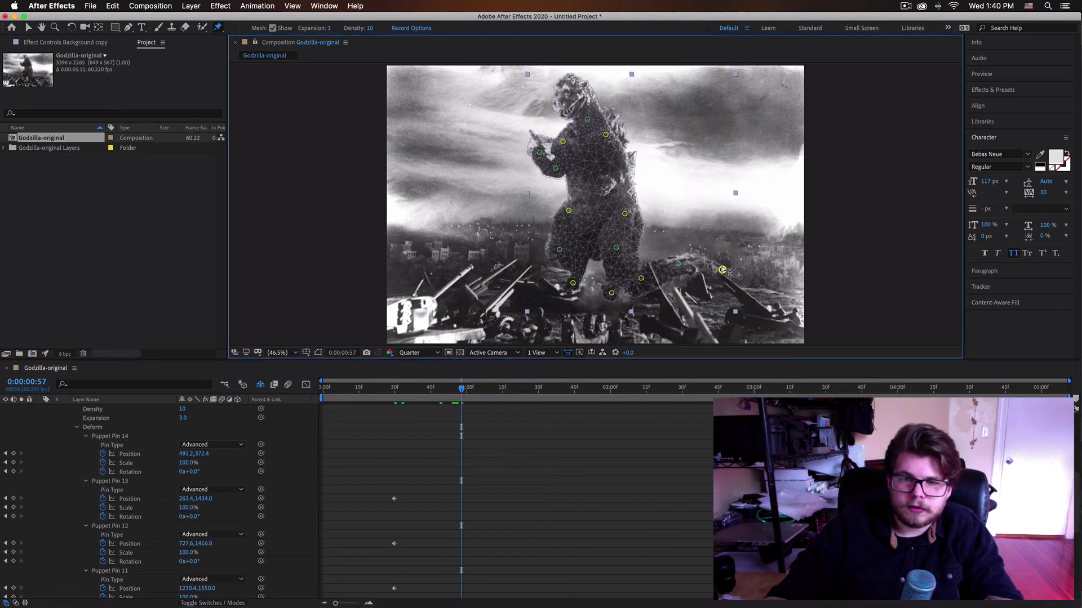
left_click_drag(720, 270, 702, 268)
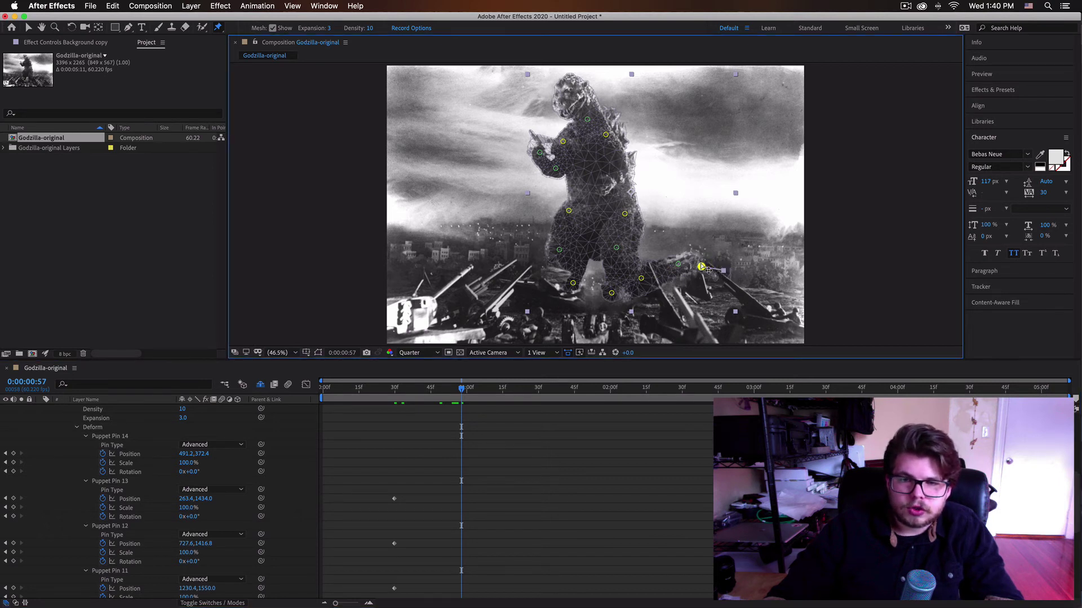
left_click(678, 264)
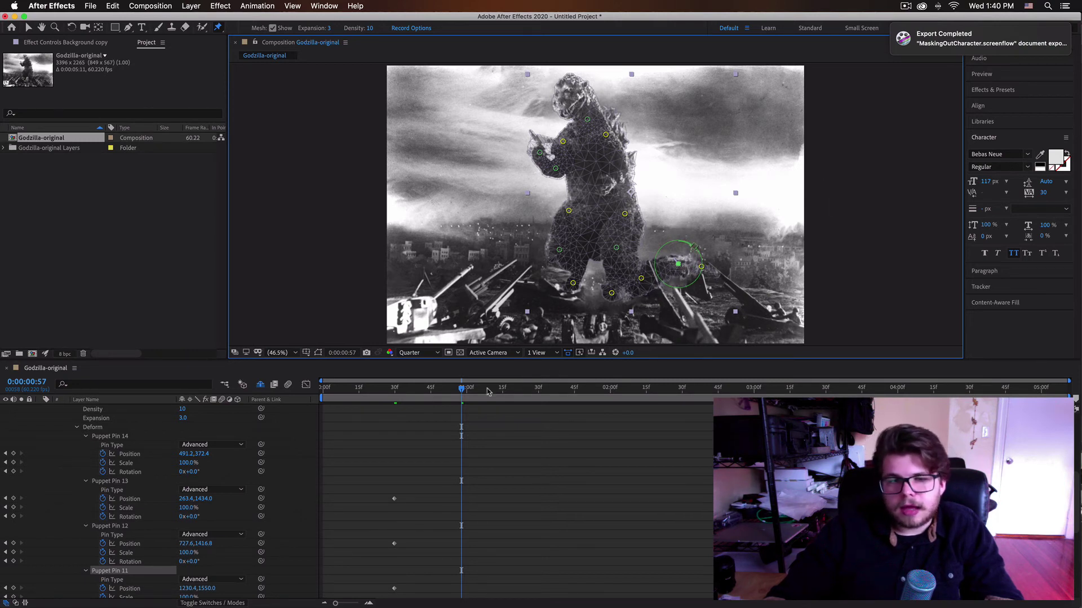
left_click_drag(460, 393, 491, 412)
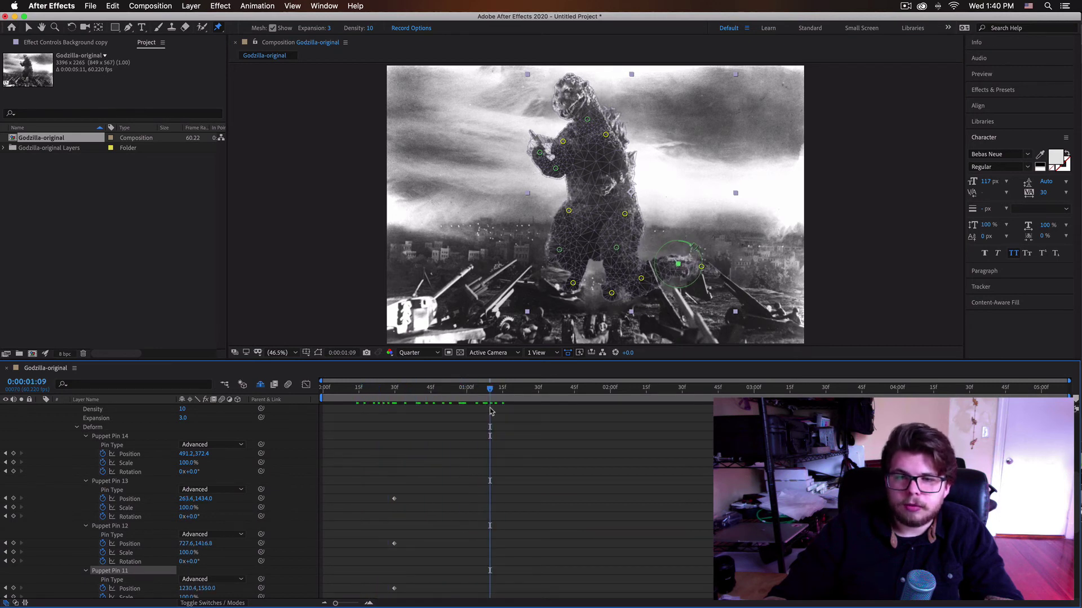
left_click(706, 271)
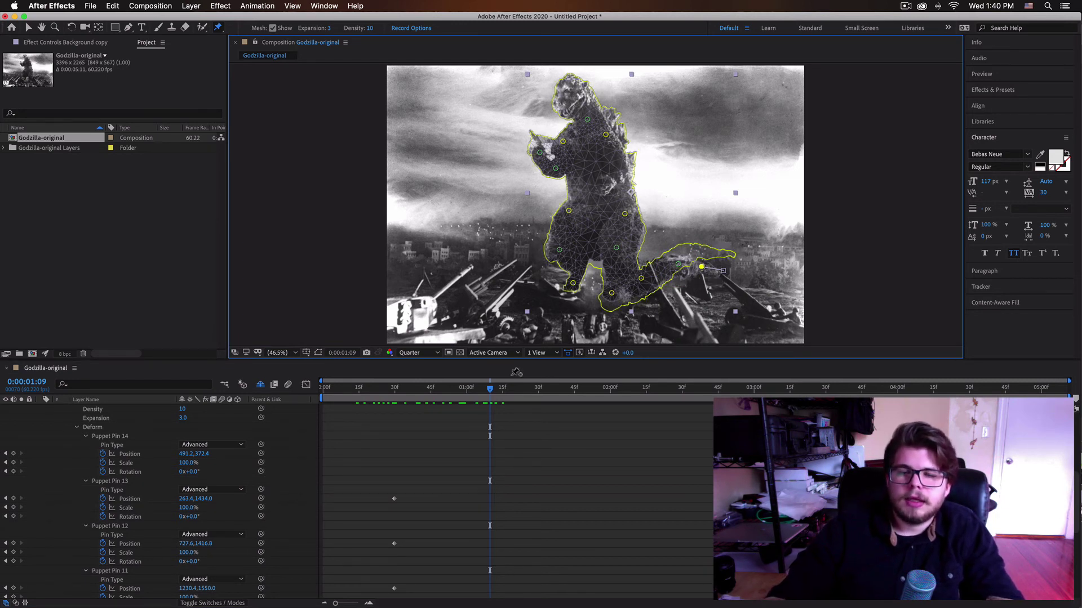
left_click_drag(502, 393, 340, 403)
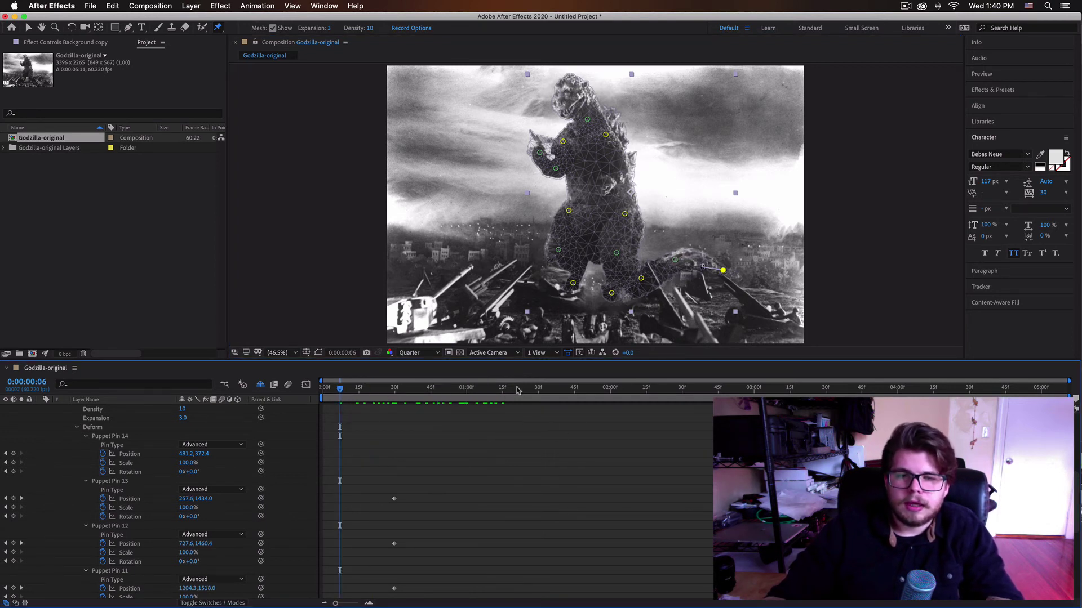
key("space")
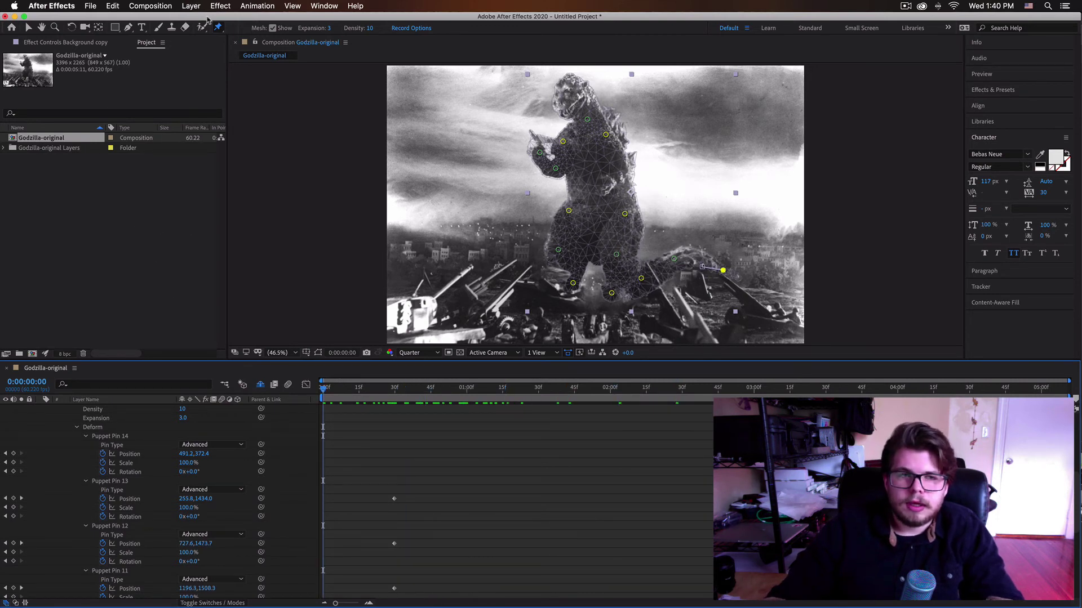
Step: Move all upper-body pins slightly rightward and upward together at 0:00:00:00, placing Puppet Pin 14 at 508.4, 363.8
left_click(150, 6)
left_click(605, 91)
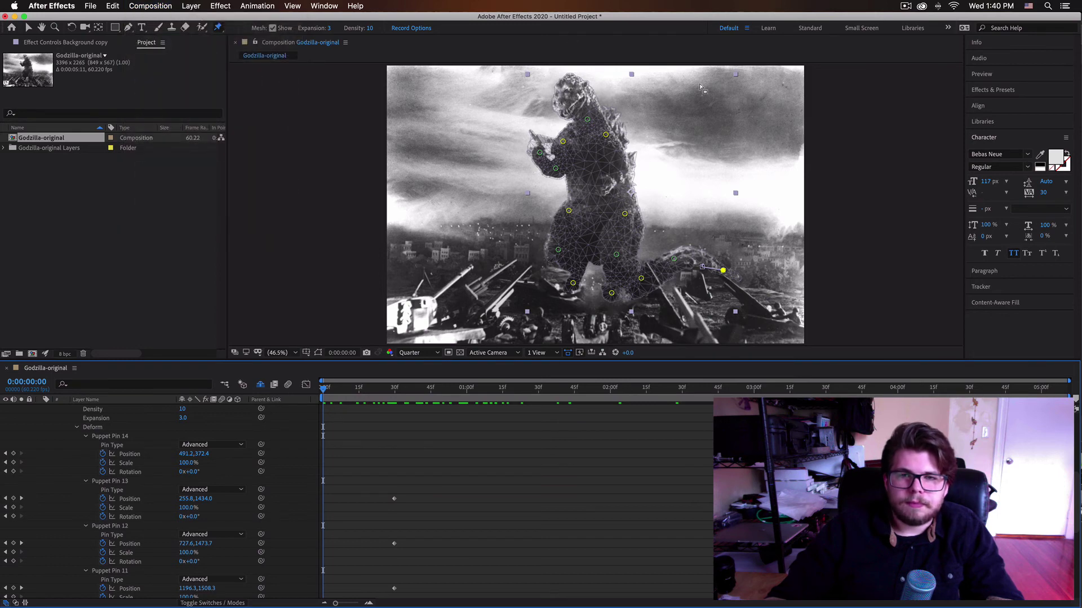
left_click_drag(717, 77, 504, 198)
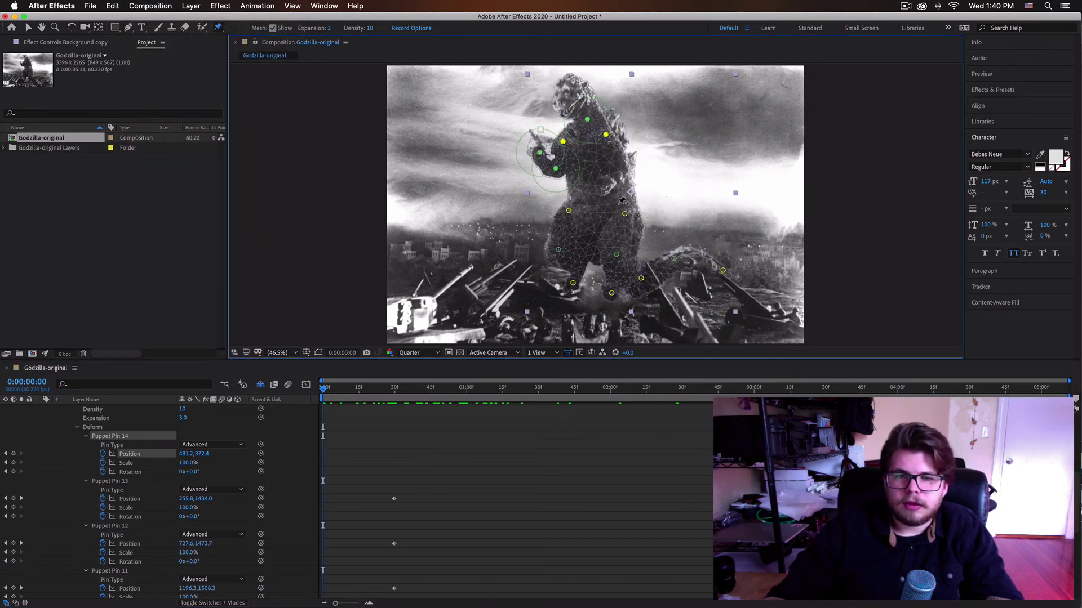
left_click_drag(611, 141, 614, 139)
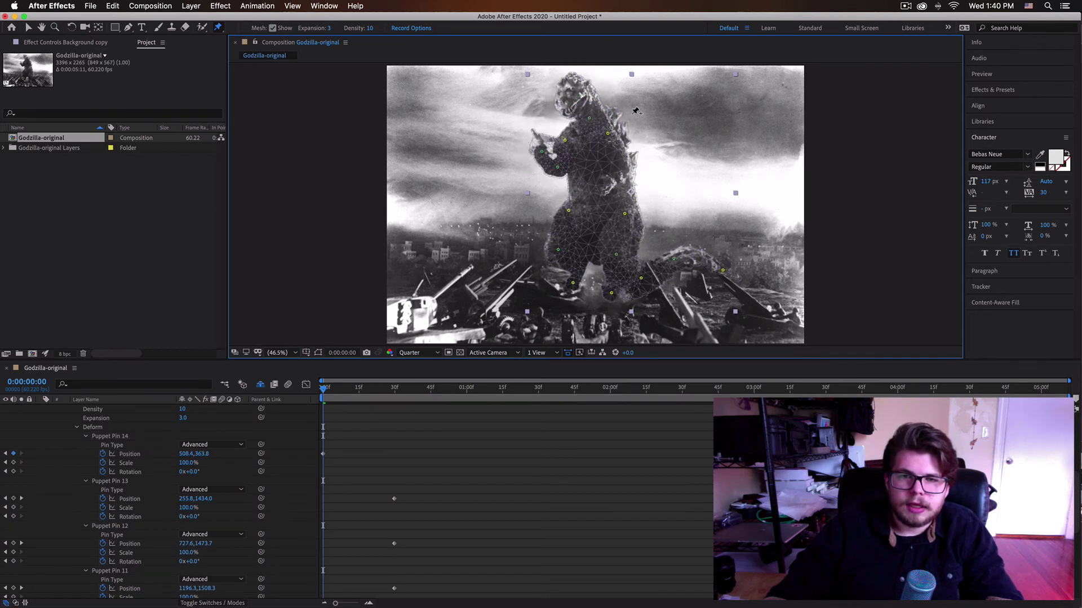
Step: Try shifting the neck and shoulder pins farther right, with Puppet Pin 14 at 521.3, 368.1, preview the motion and undo the move
left_click_drag(669, 103, 612, 137)
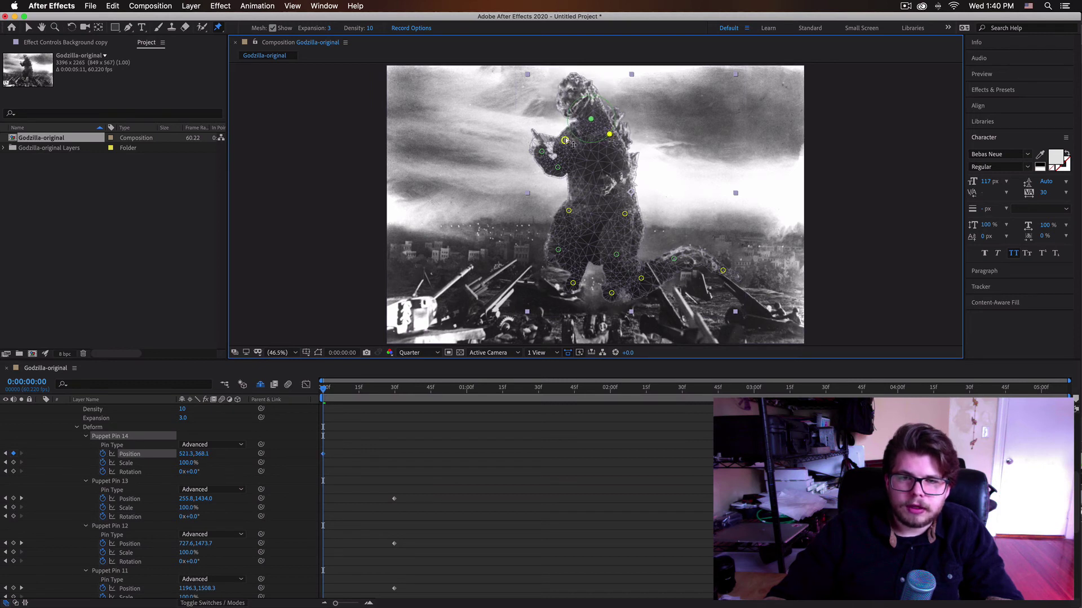
left_click(461, 415)
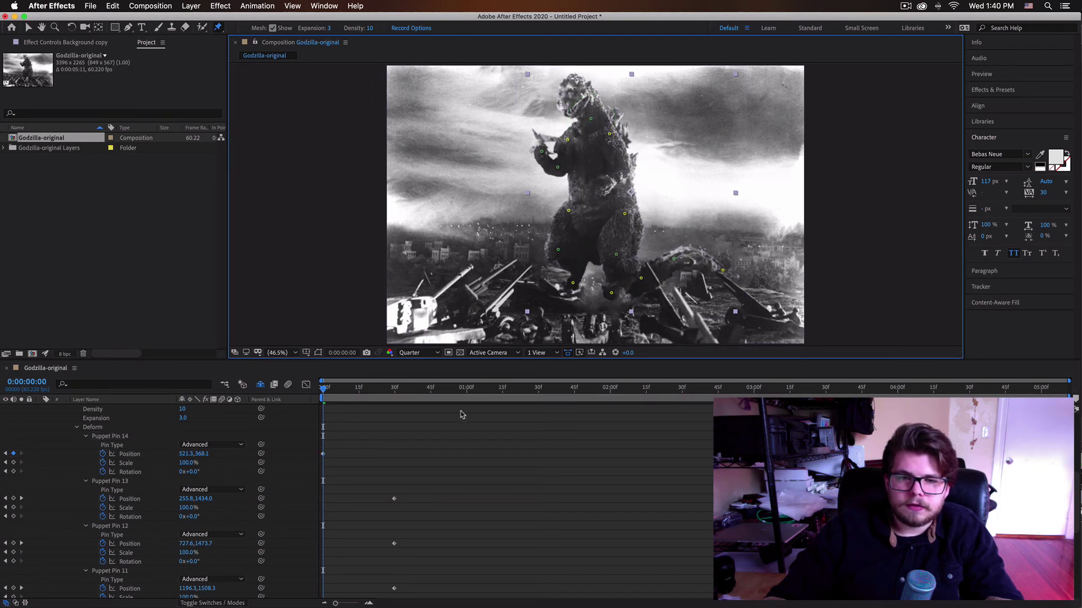
mouse_move(416, 393)
left_mouse_down()
mouse_move(365, 391)
mouse_move(412, 393)
left_mouse_up()
key("space")
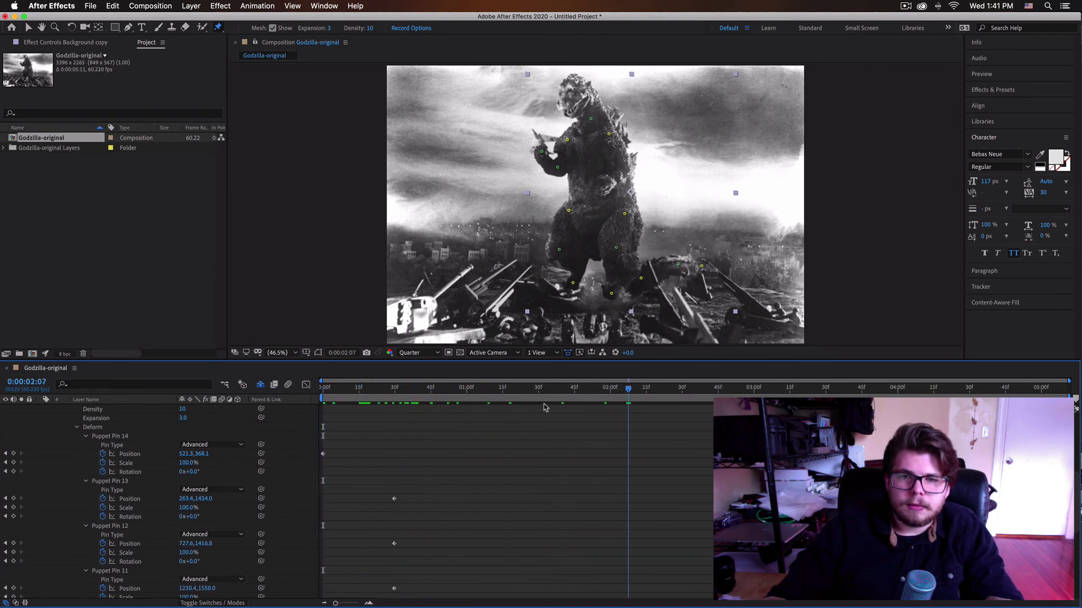
key("super+z")
key("super+z")
key("super+z")
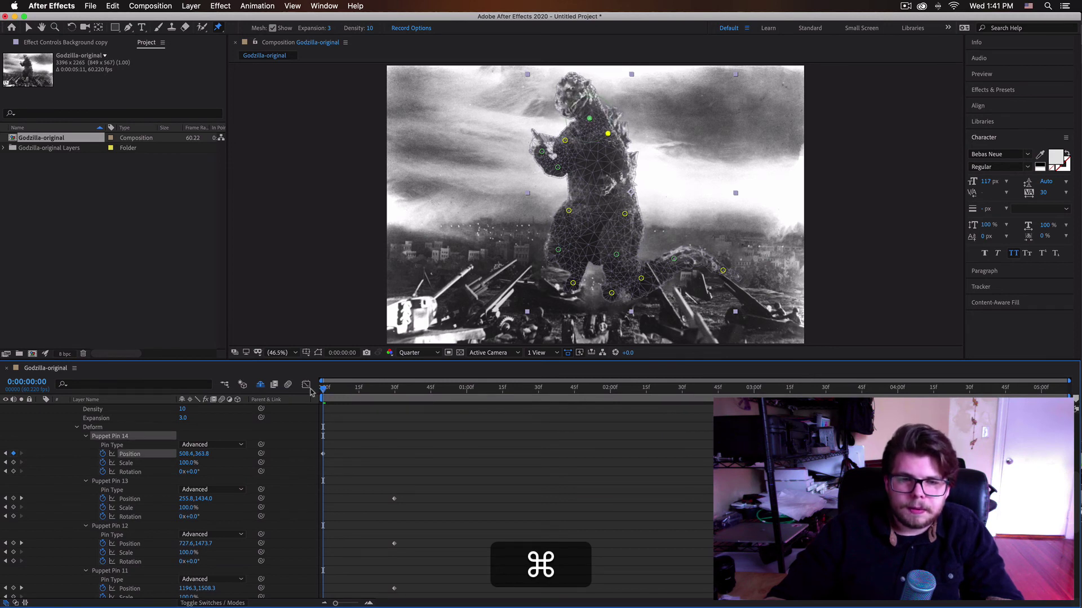
Step: Preview the combined tail, leg and upper-body motion from the start of the composition
key("space")
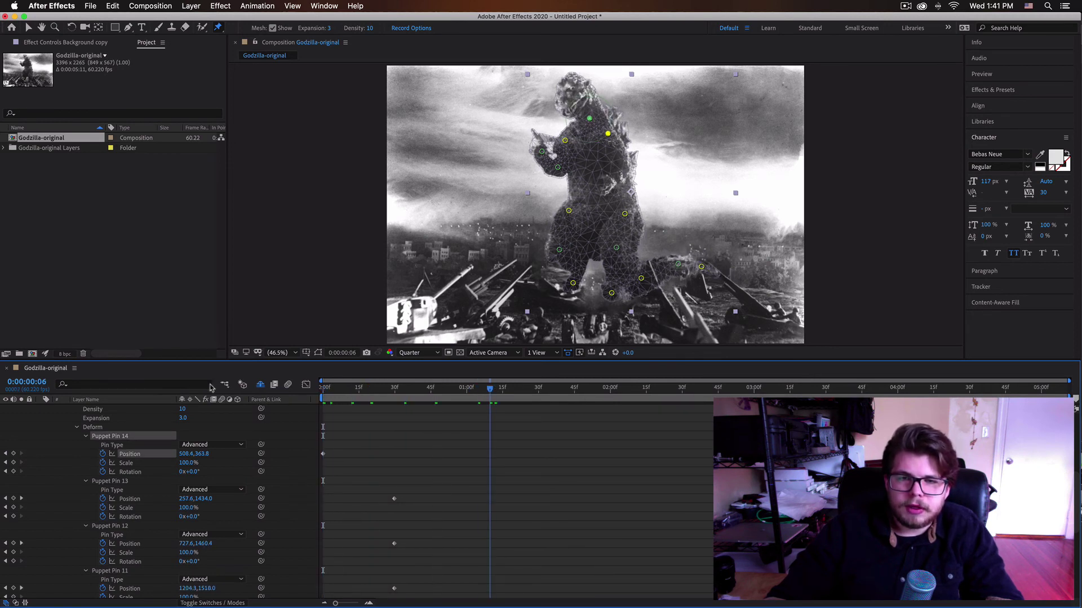
key("space")
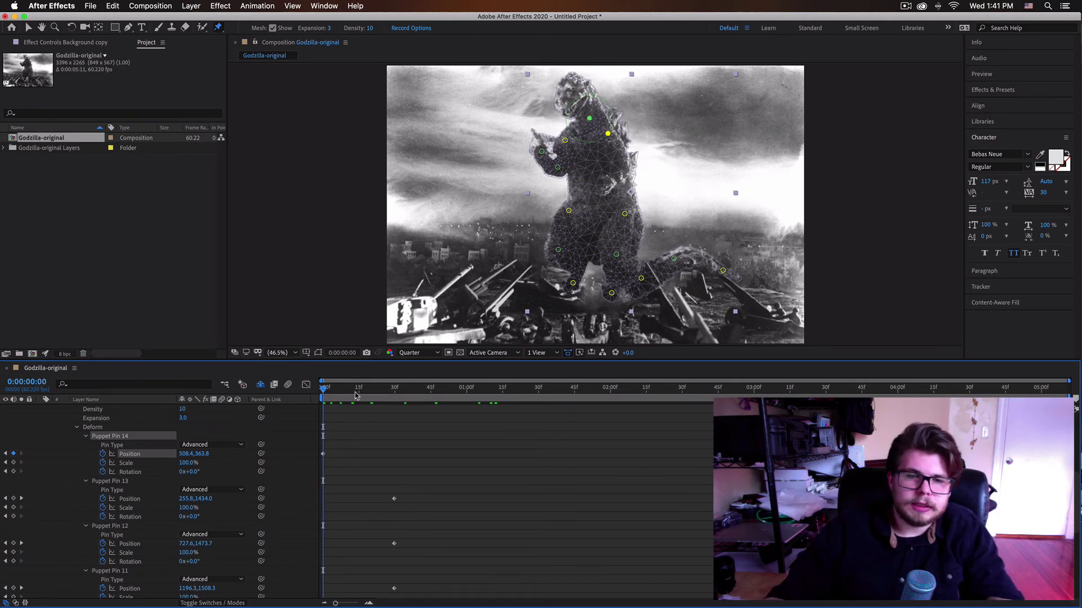
key("space")
key("space")
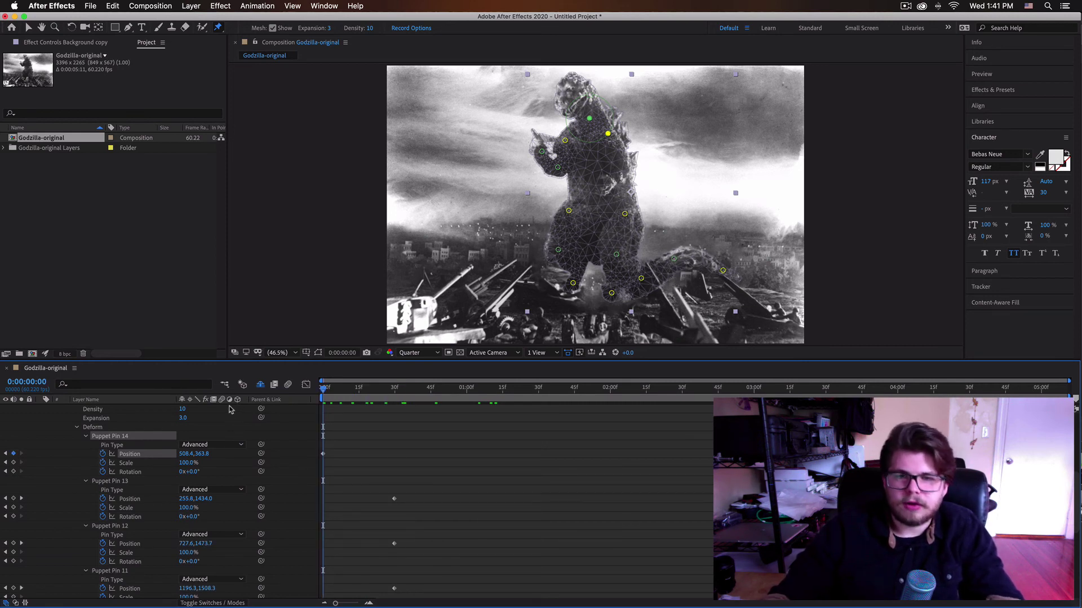
Step: Open the recent project Godzilla_puppet.aep and discard the unsaved changes to the untitled project
left_click(112, 6)
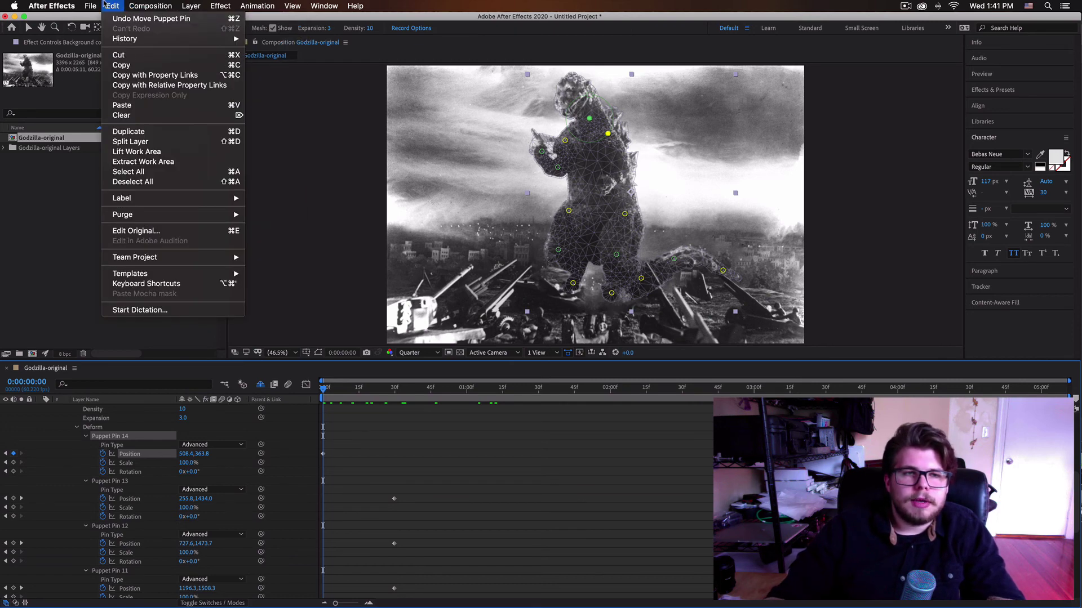
mouse_move(90, 5)
mouse_move(113, 48)
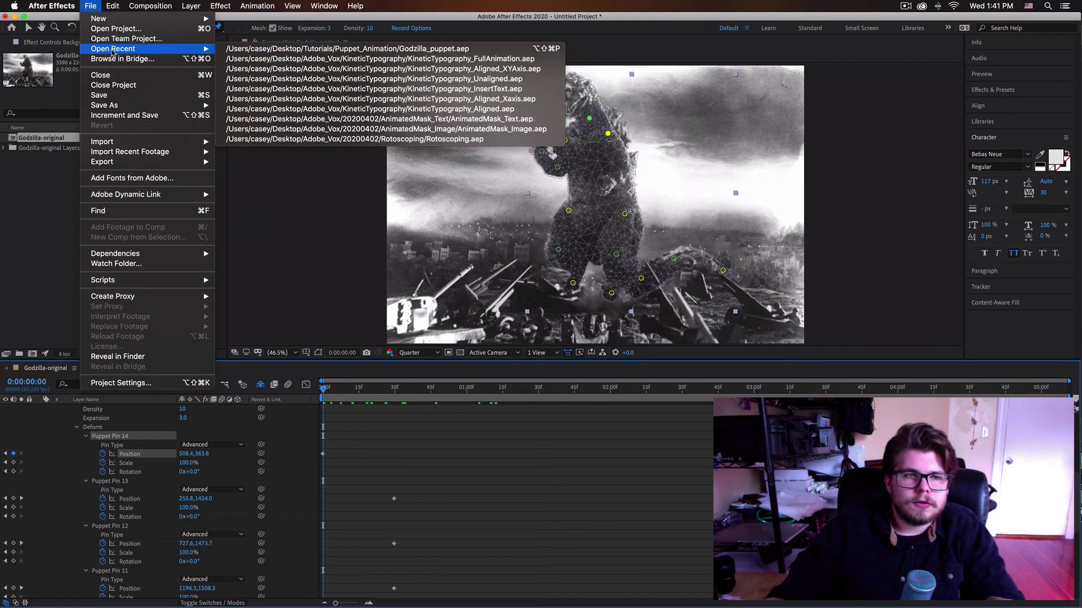
left_click(339, 49)
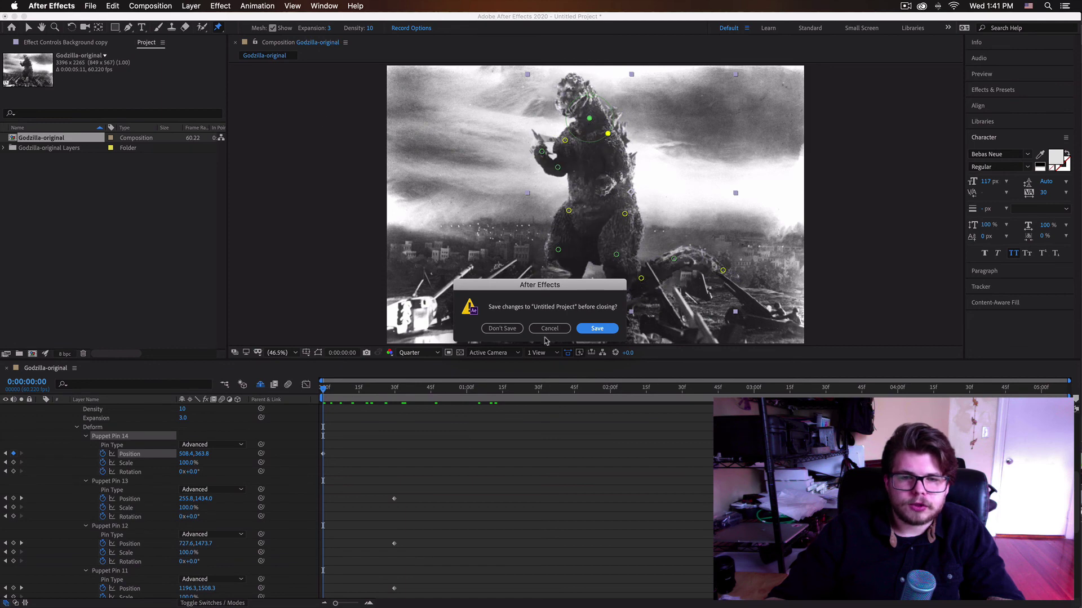
left_click(502, 328)
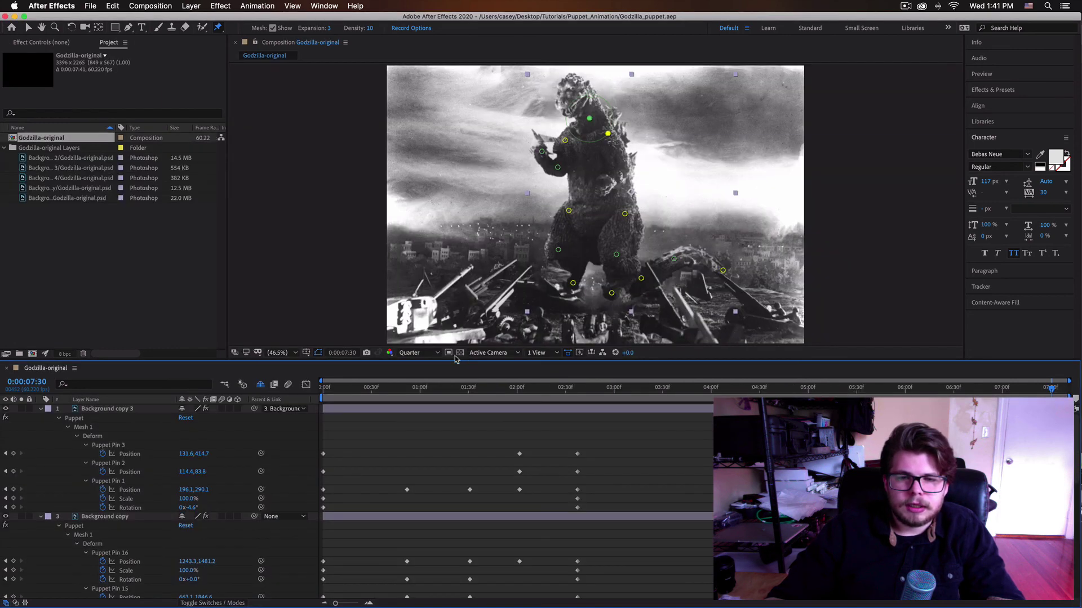
Step: Play back the Godzilla-original animation in the opened project, starting from 0:00:00:00
key("Home")
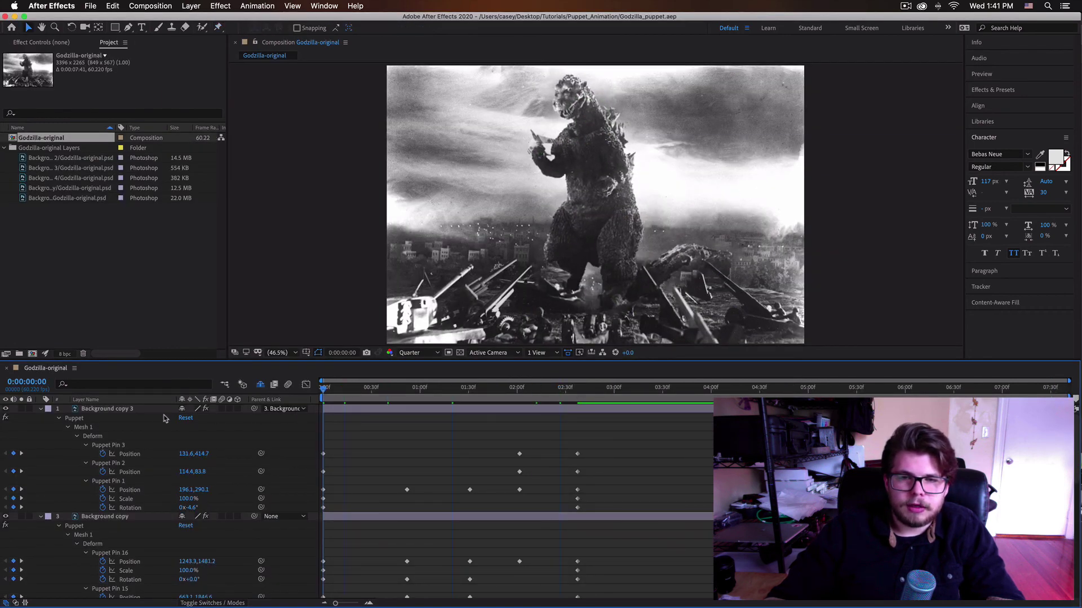
key("space")
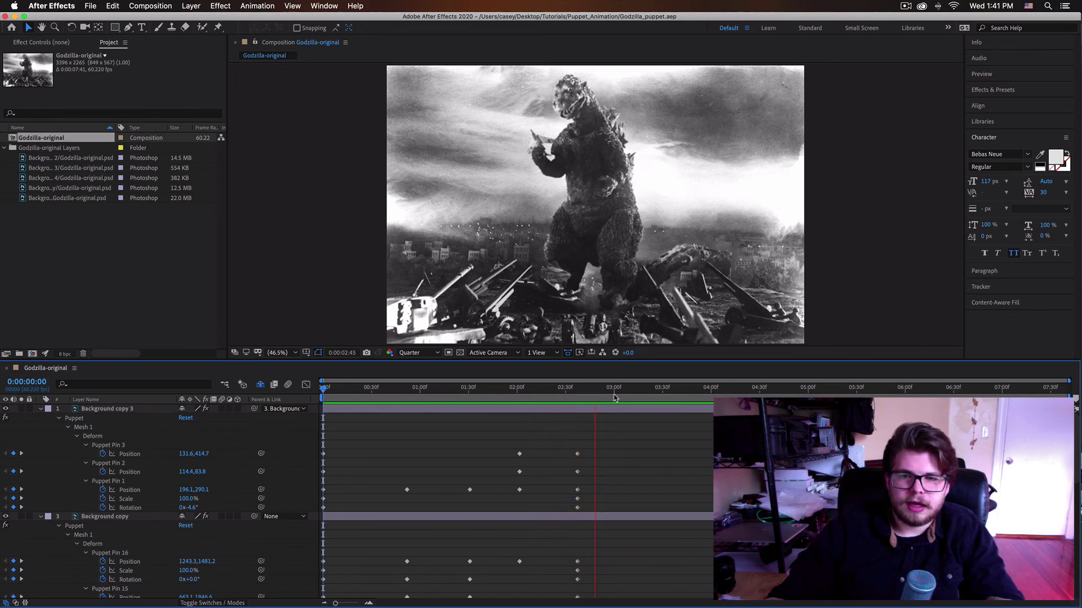
key("space")
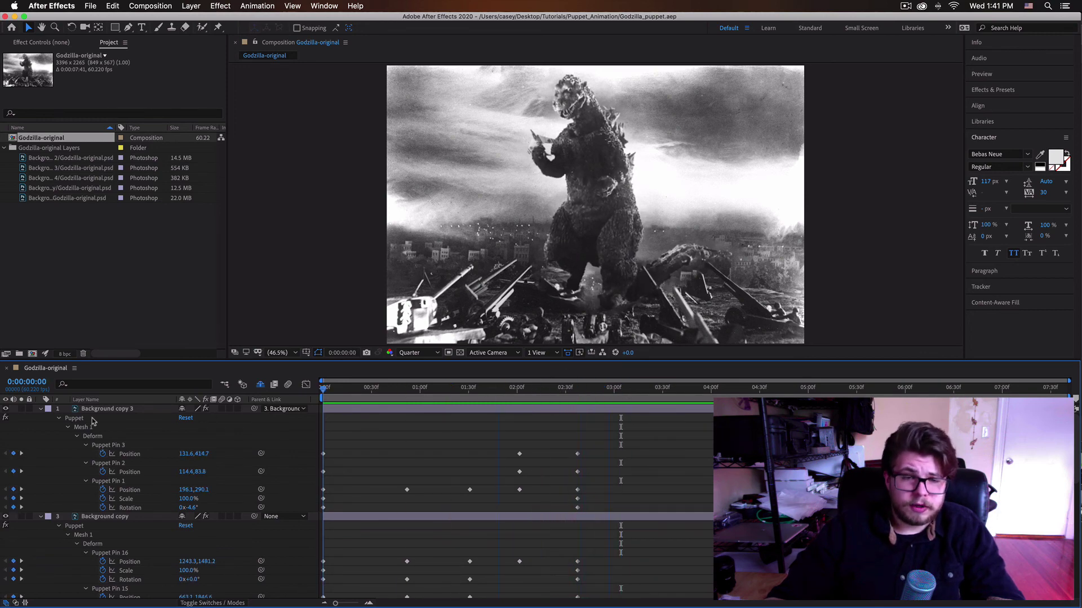
left_click_drag(625, 392, 248, 460)
key("space")
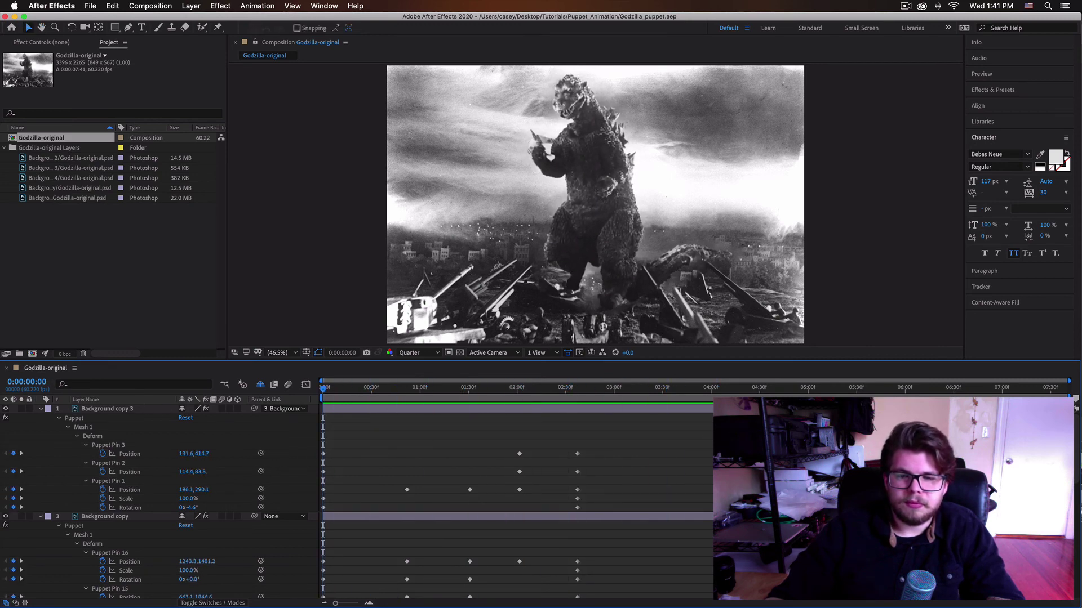
key("space")
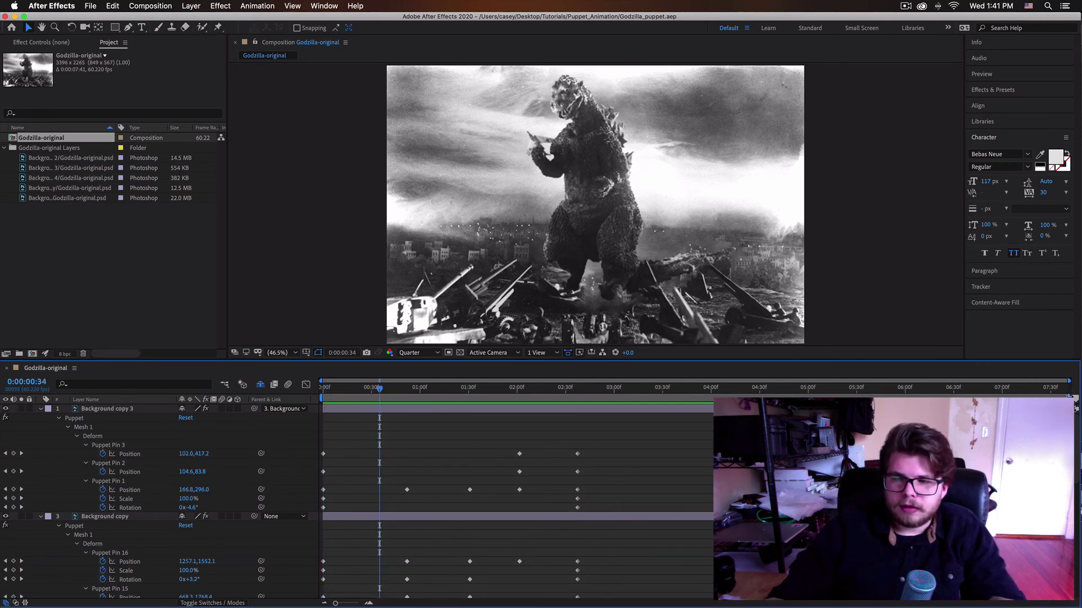
Step: End the work area just after the last keyframes, at about 0:00:02:40, and trim the composition to the work area
left_click_drag(1069, 398, 660, 398)
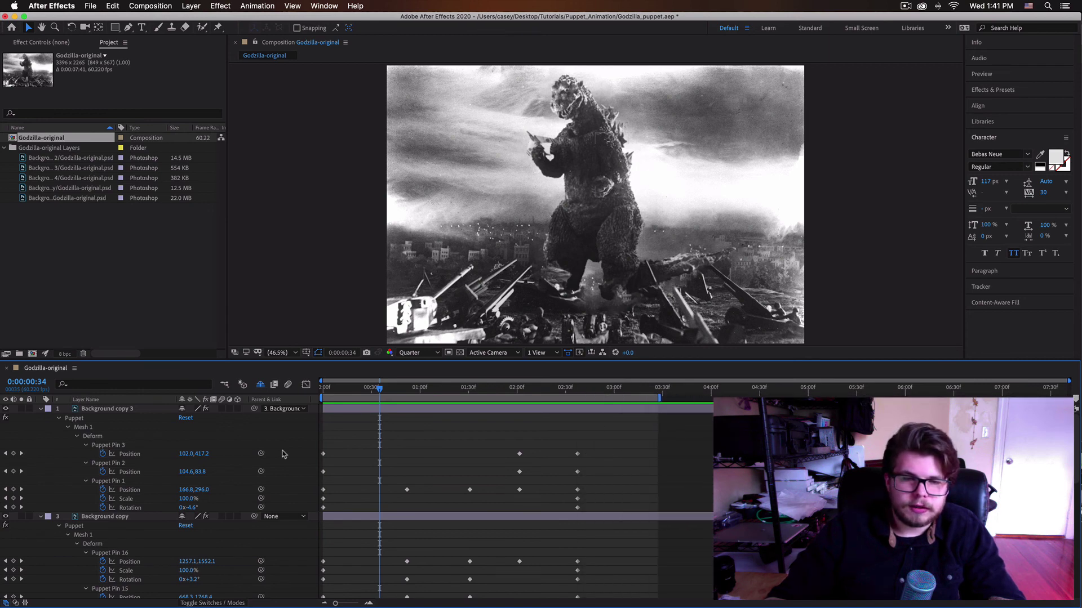
left_click_drag(334, 439, 338, 499)
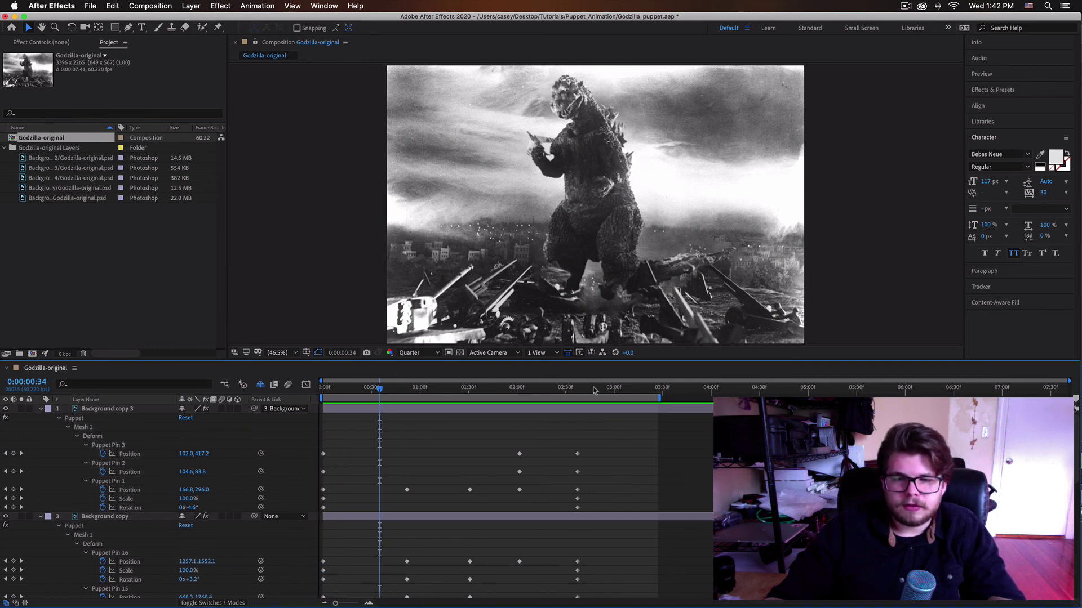
left_click_drag(593, 390, 577, 393)
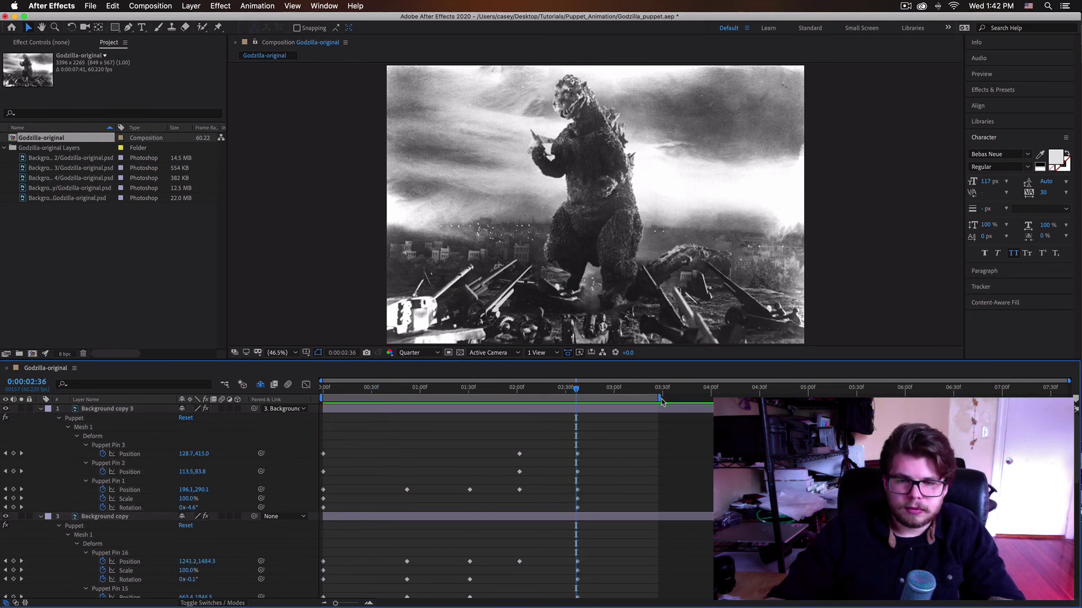
left_click_drag(661, 399, 577, 409)
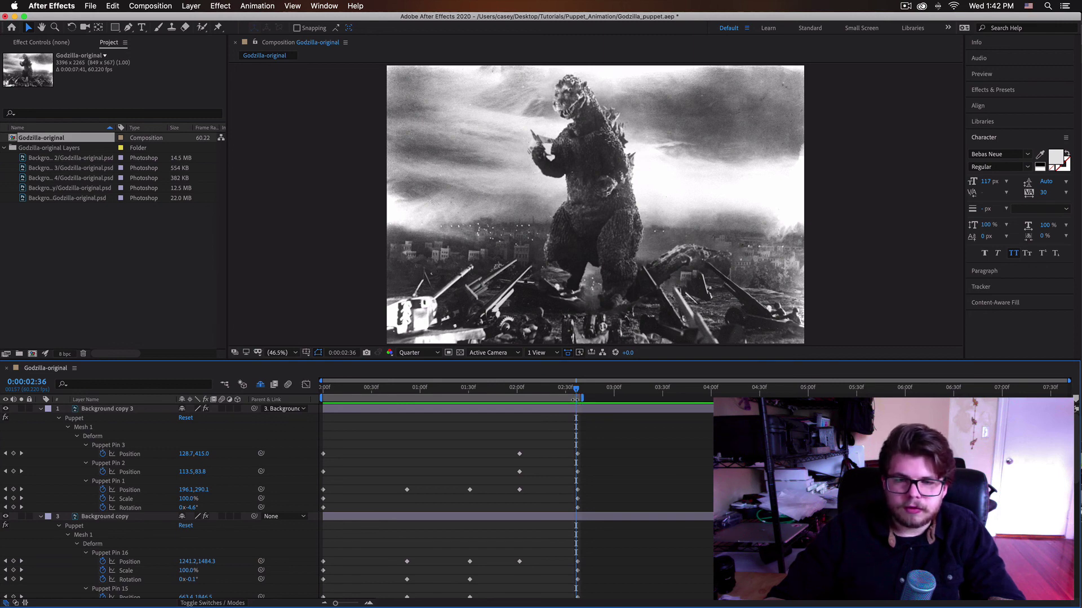
right_click(575, 398)
left_click(603, 430)
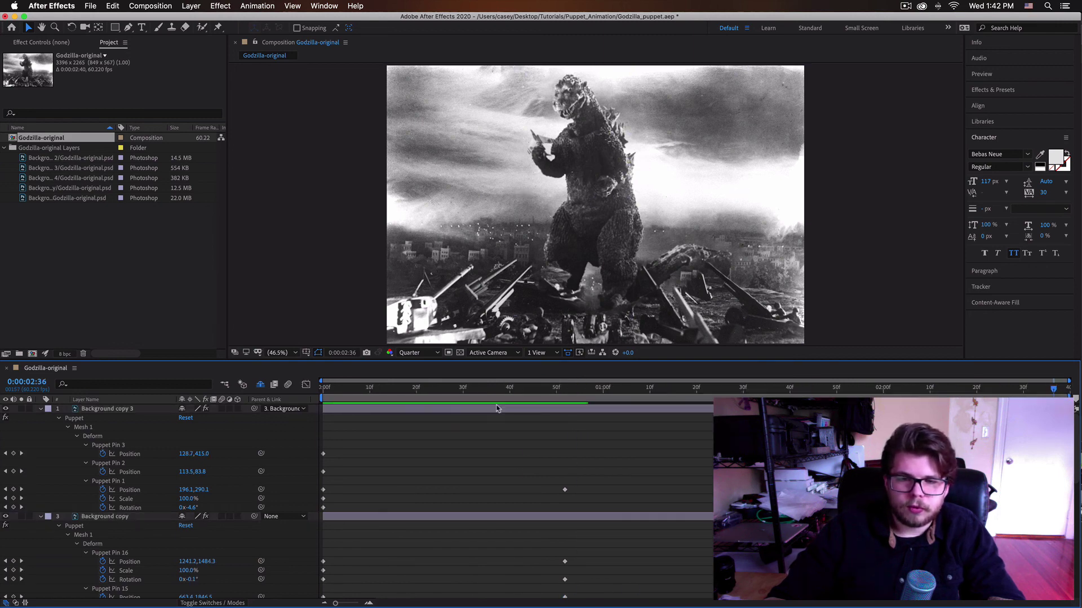
Step: Preview the trimmed Godzilla animation from its first frame
key("Home")
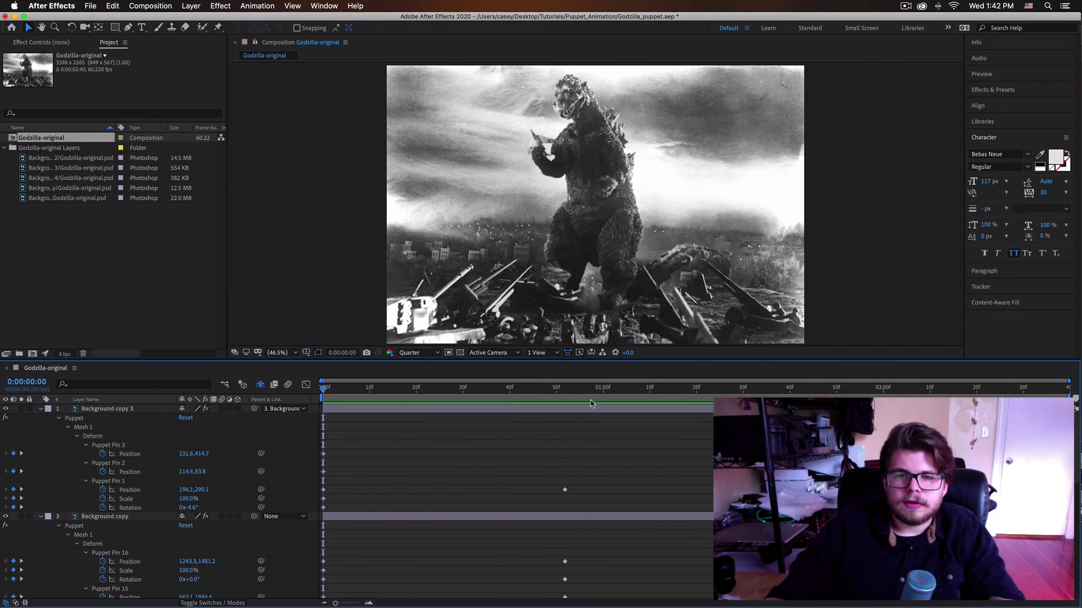
key("space")
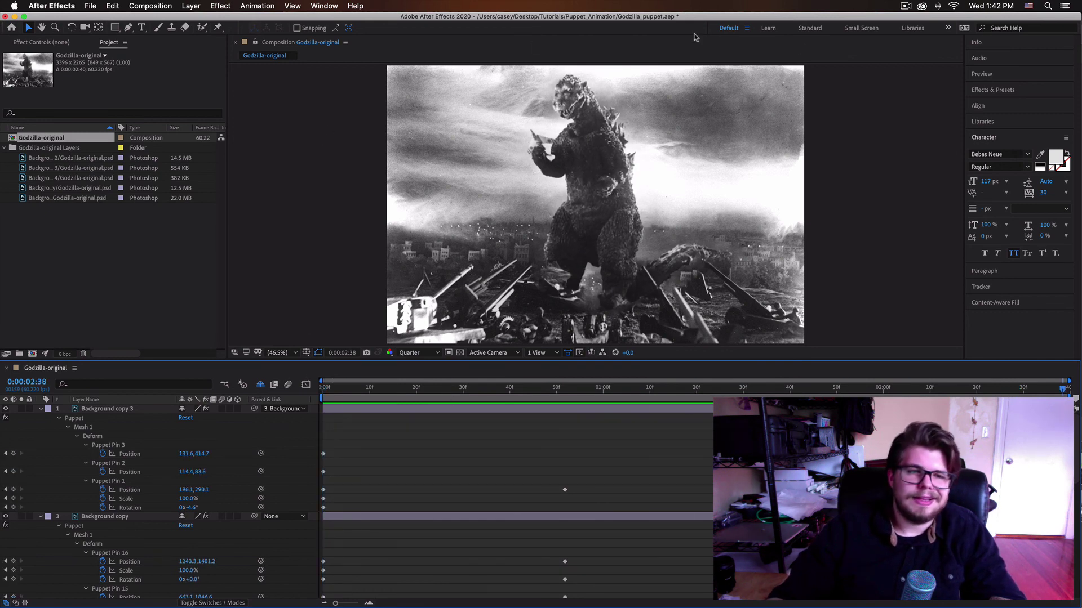
left_click(909, 6)
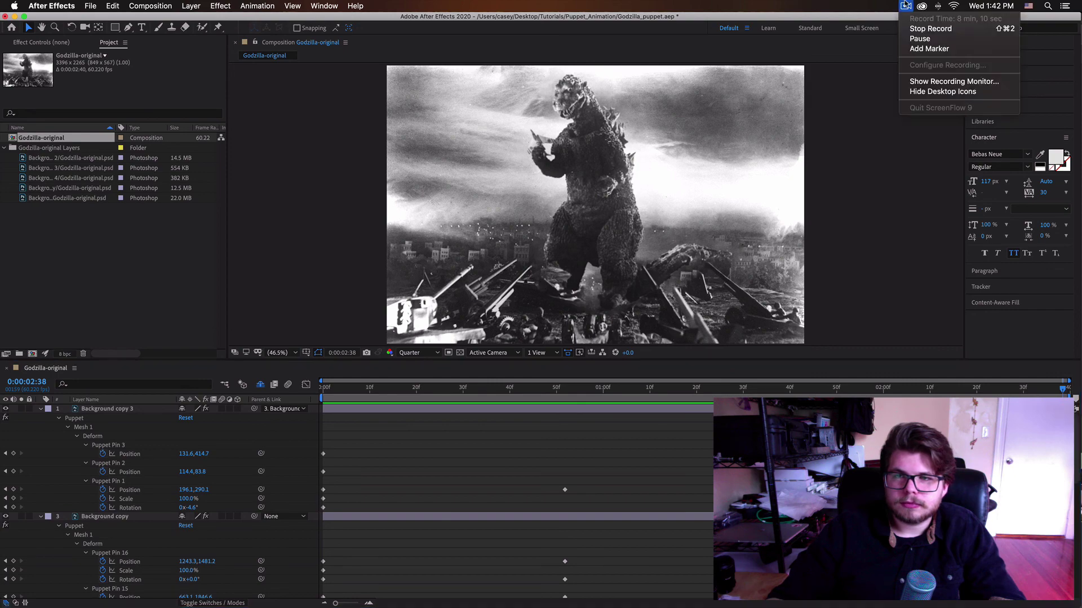